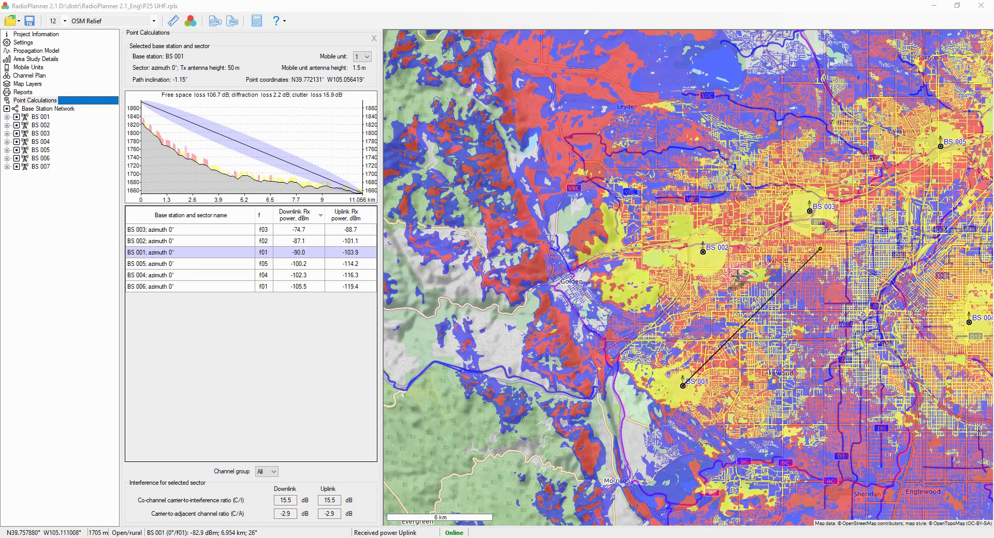
Zoom the Denver map in one level and close the Point Calculations results panel
scroll(786, 274, "up", 1)
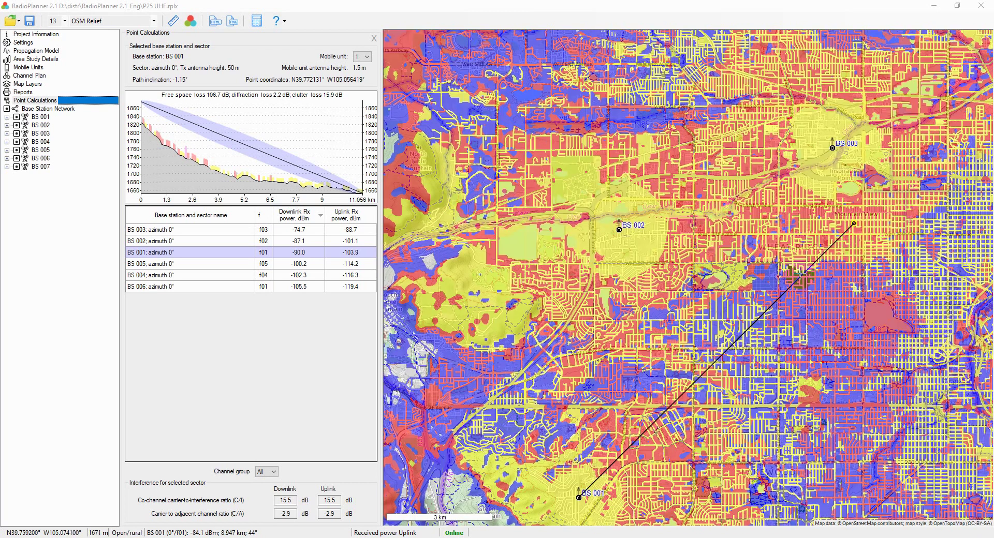
left_click(374, 38)
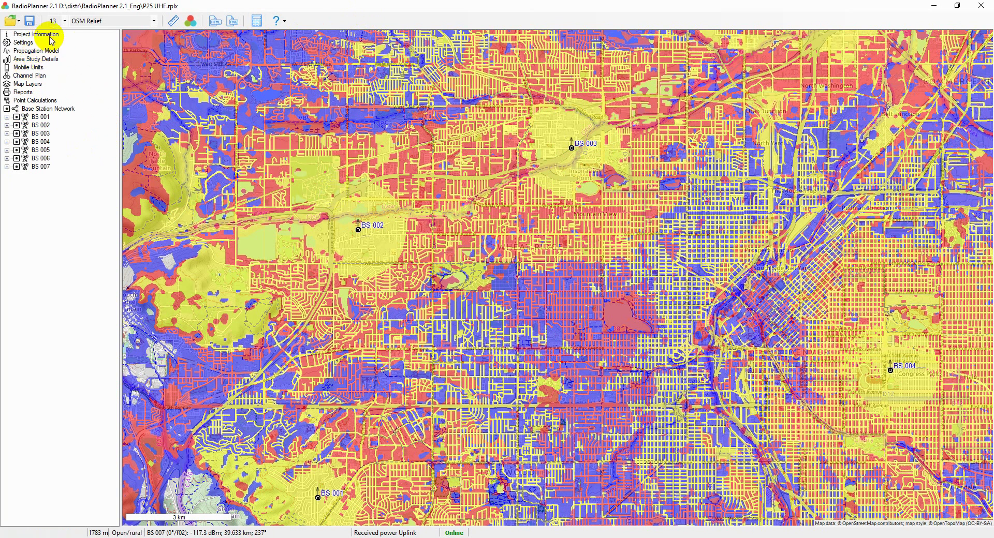
Open the Base Station Network settings and dismiss the Add-from-template list without adding a station
left_click(36, 108)
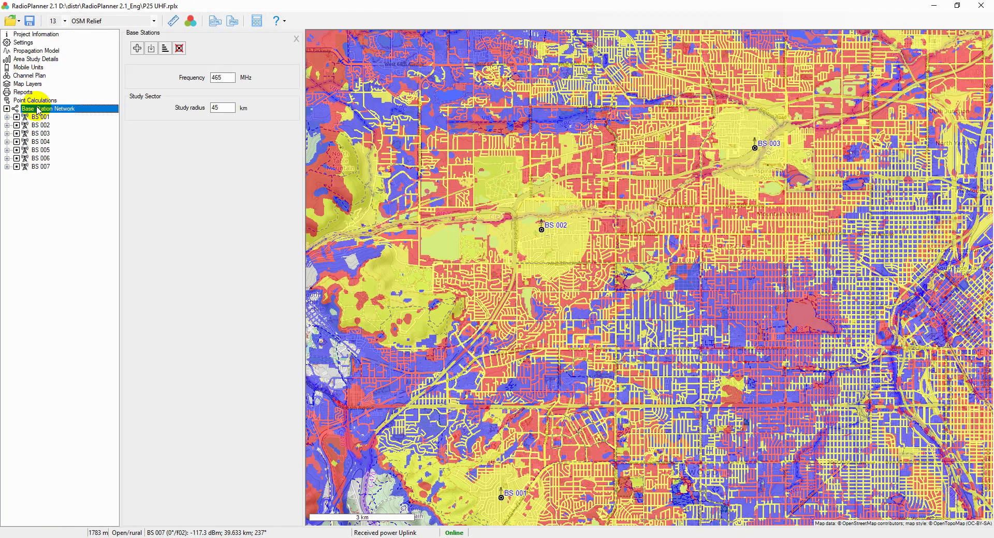
left_click(136, 48)
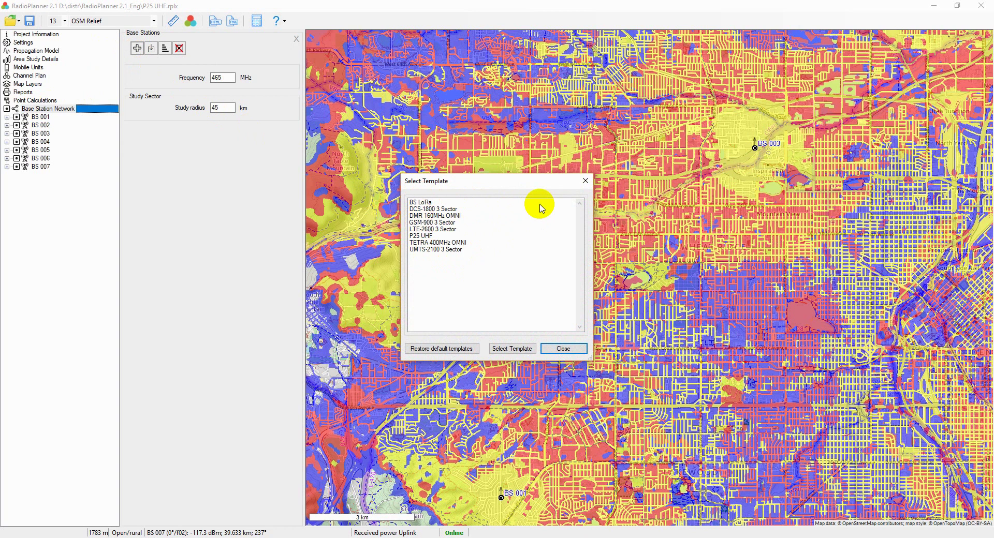
left_click(592, 186)
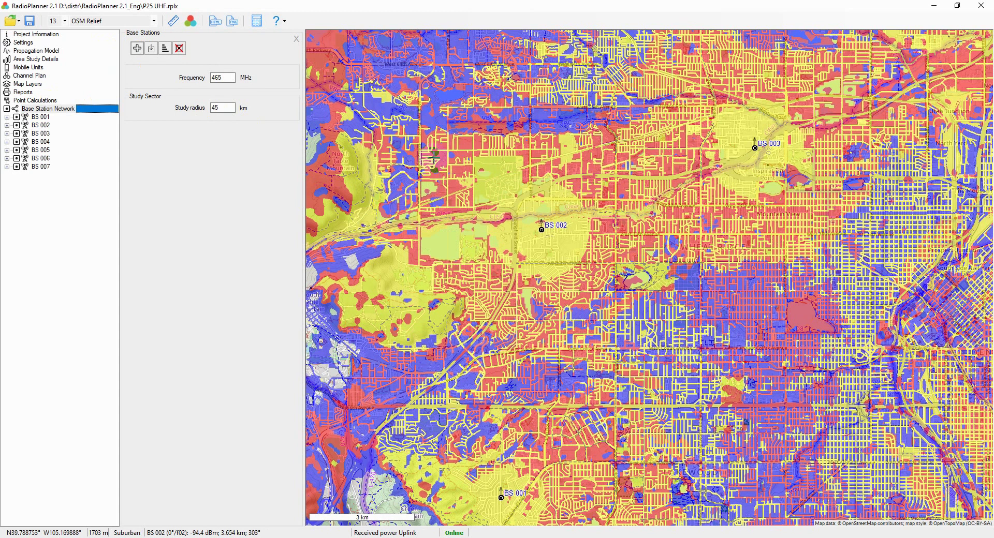
Show BS 001's sector parameters: 50 W Tat TB9400, LDF5-50A cable, Telewave ANT450F6 at 50 m
left_click(41, 116)
left_click(7, 117)
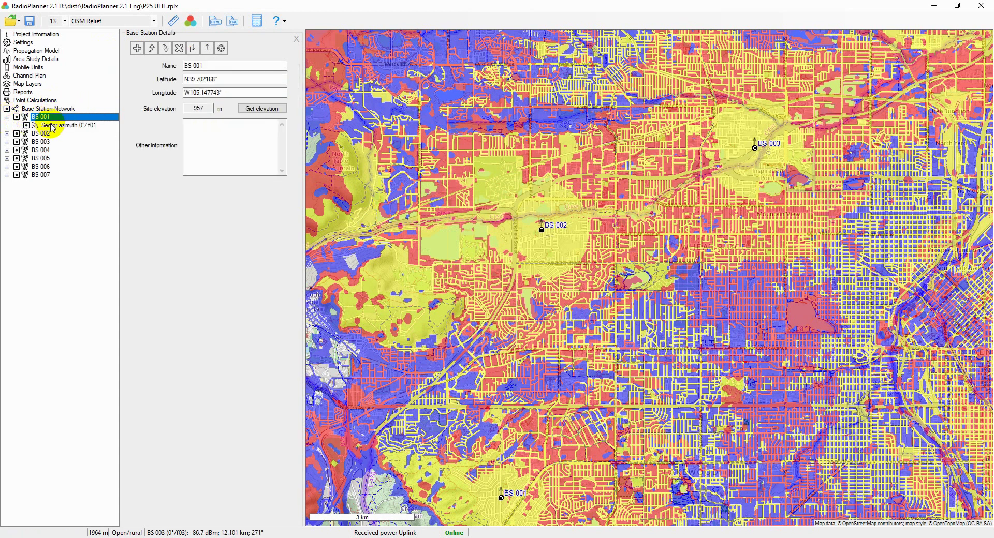
left_click(60, 125)
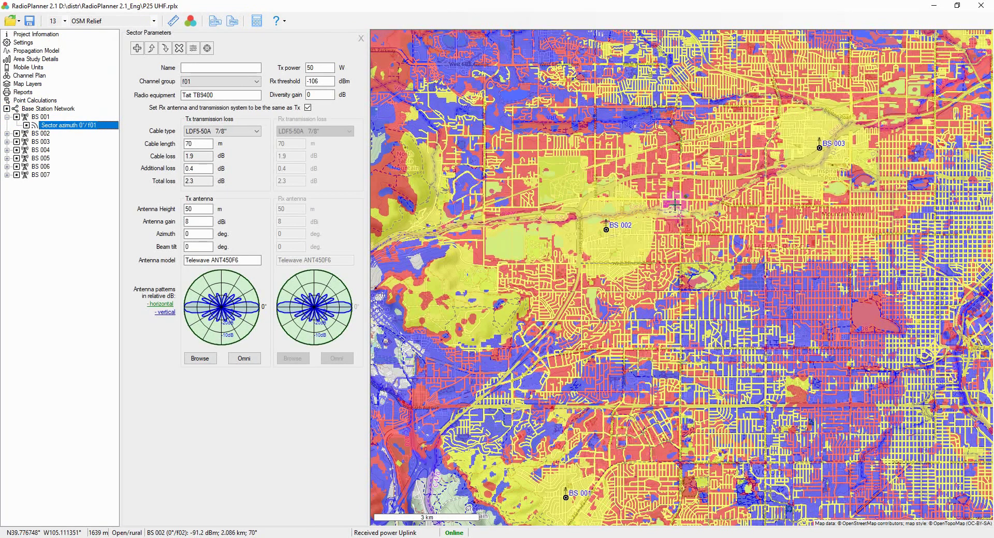
left_click_drag(667, 211, 746, 231)
scroll(689, 276, "up", 1)
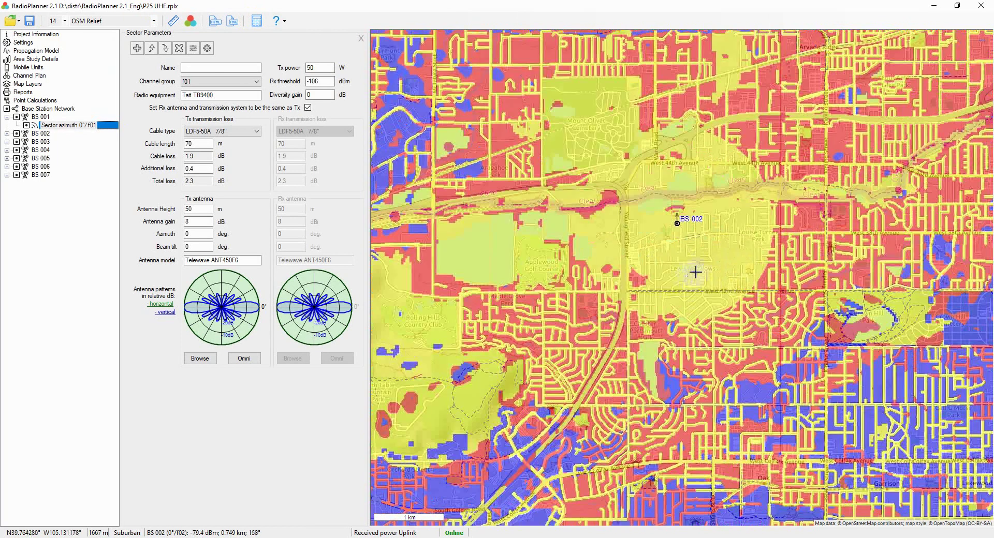
scroll(756, 279, "down", 1)
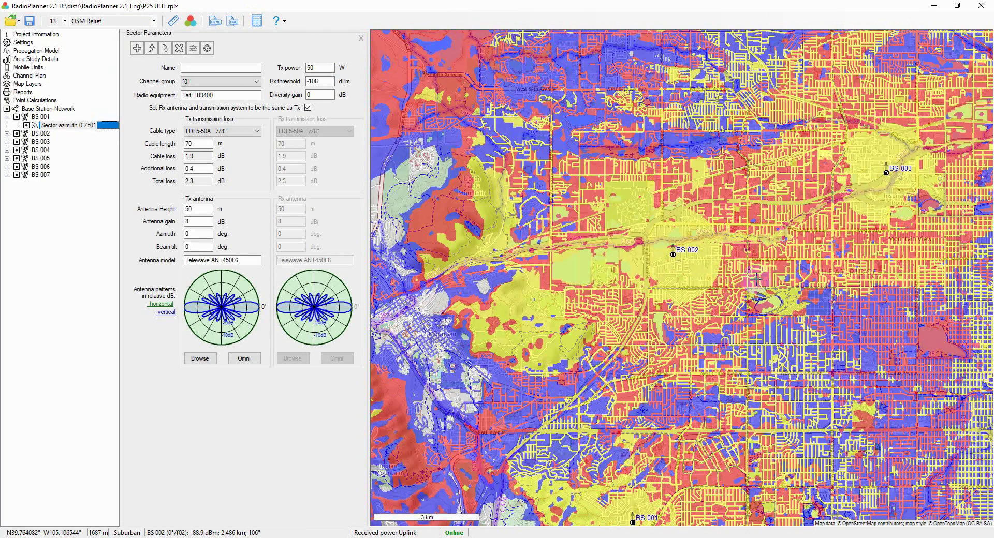
scroll(756, 280, "down", 1)
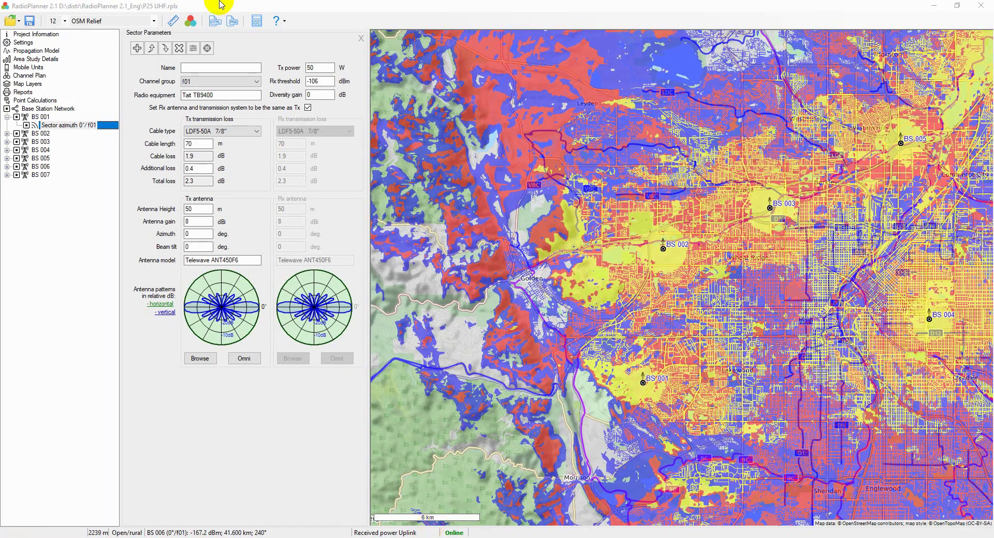
Review the Project Settings, then close the panel to show the full BS 001–BS 007 coverage map
left_click(25, 43)
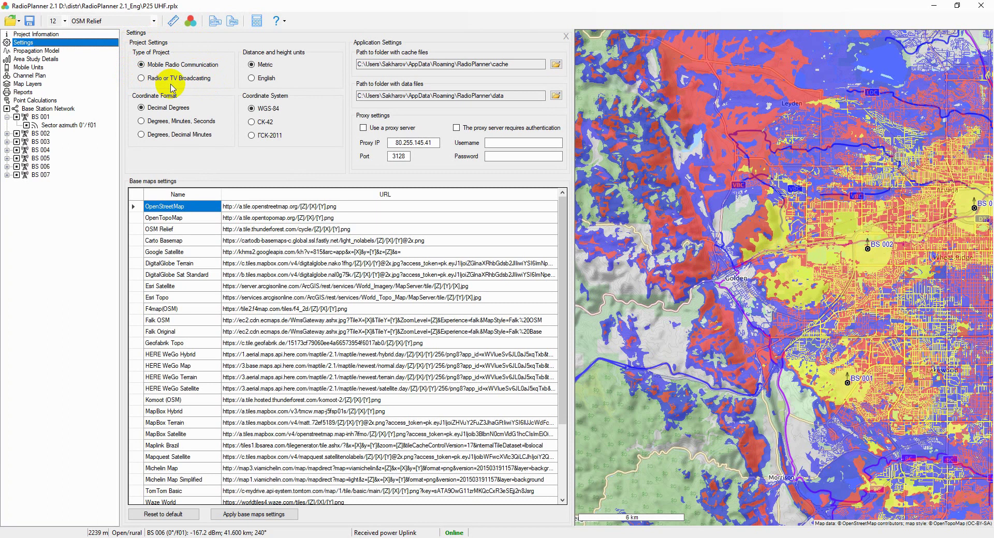
left_click(566, 36)
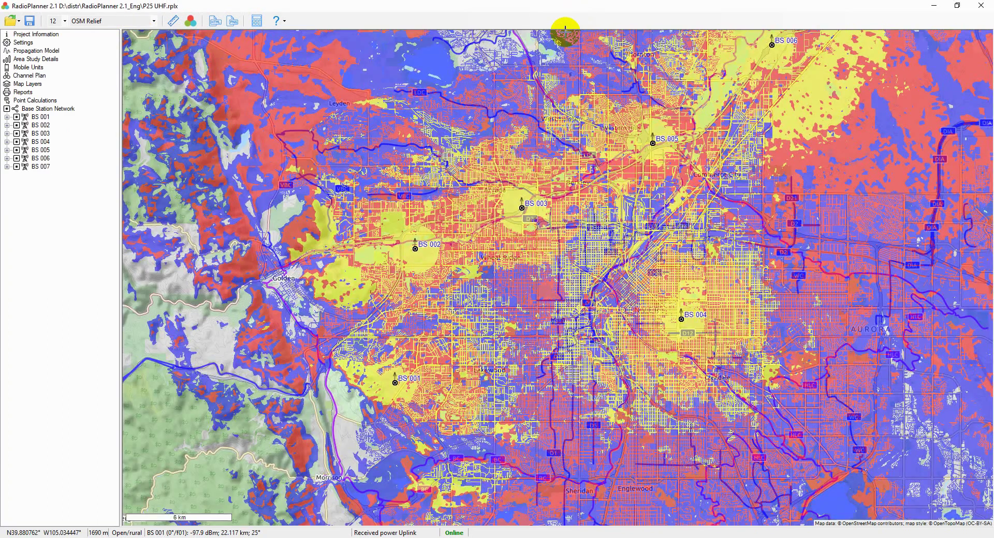
left_click(28, 84)
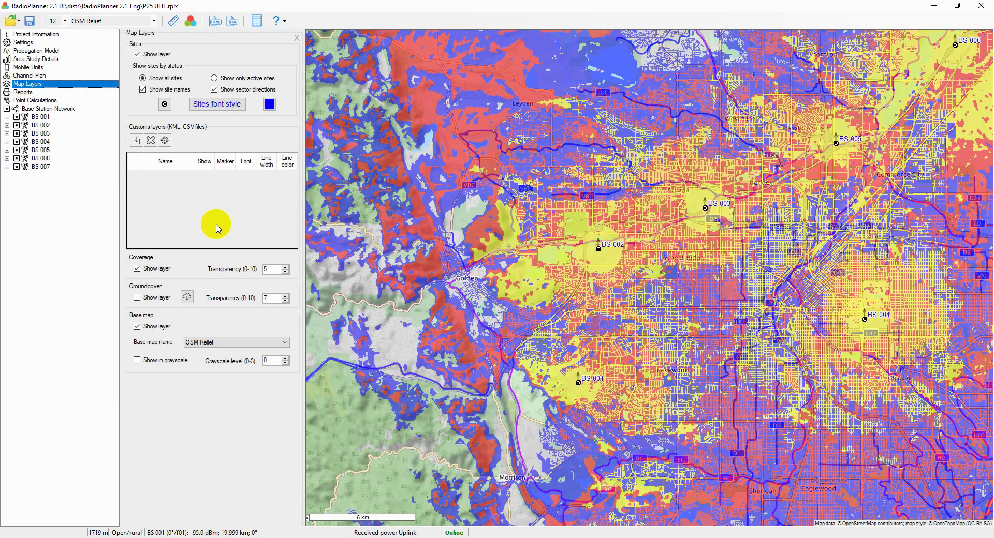
left_click(164, 270)
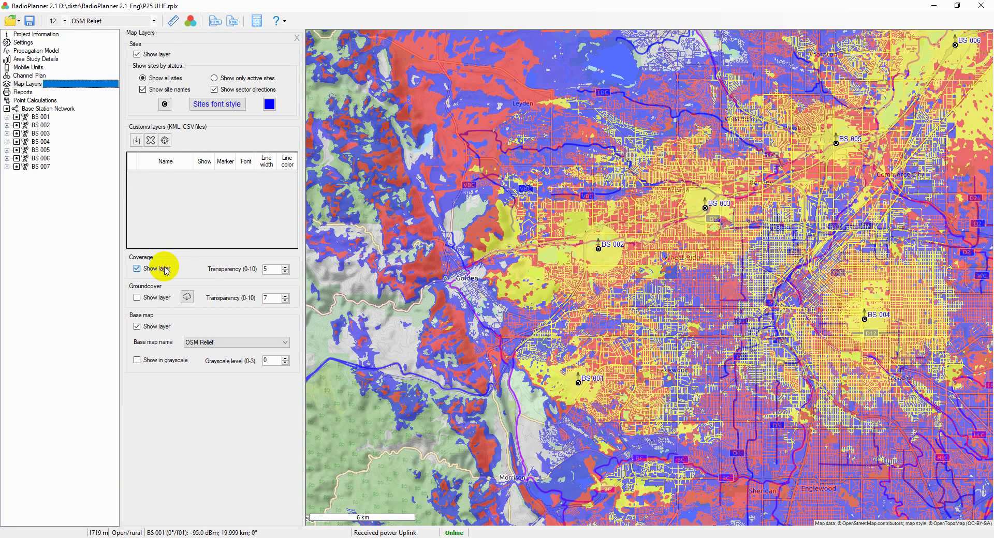
left_click(156, 301)
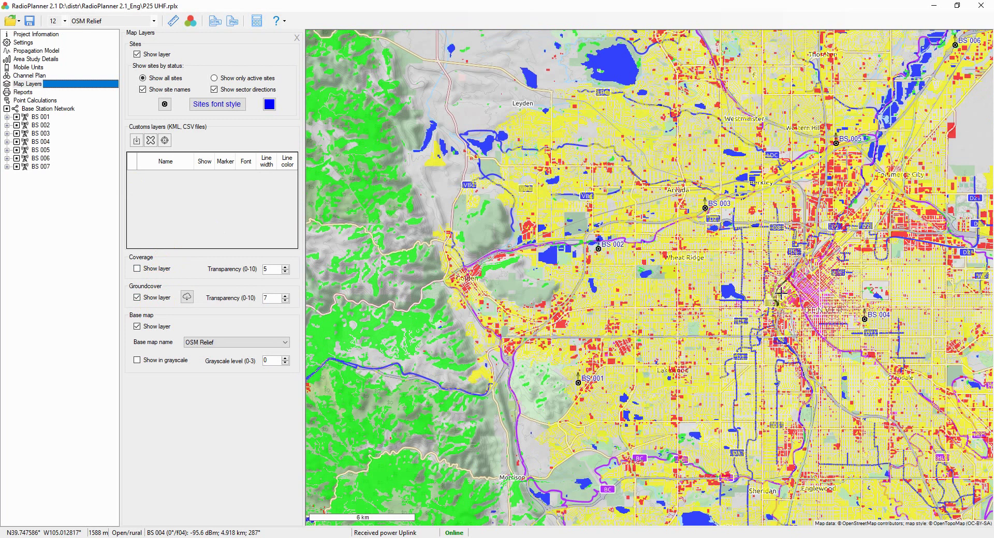
scroll(794, 287, "up", 1)
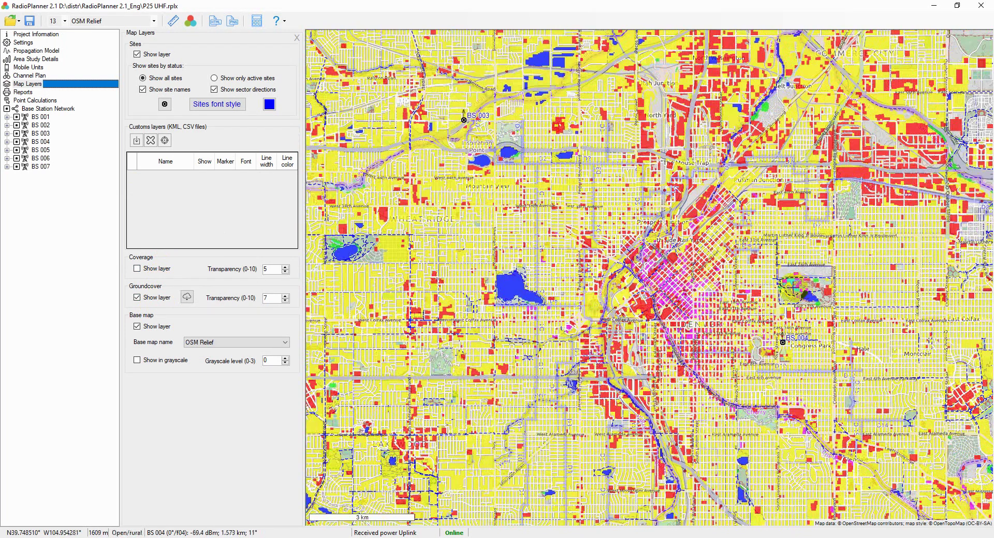
scroll(599, 284, "up", 1)
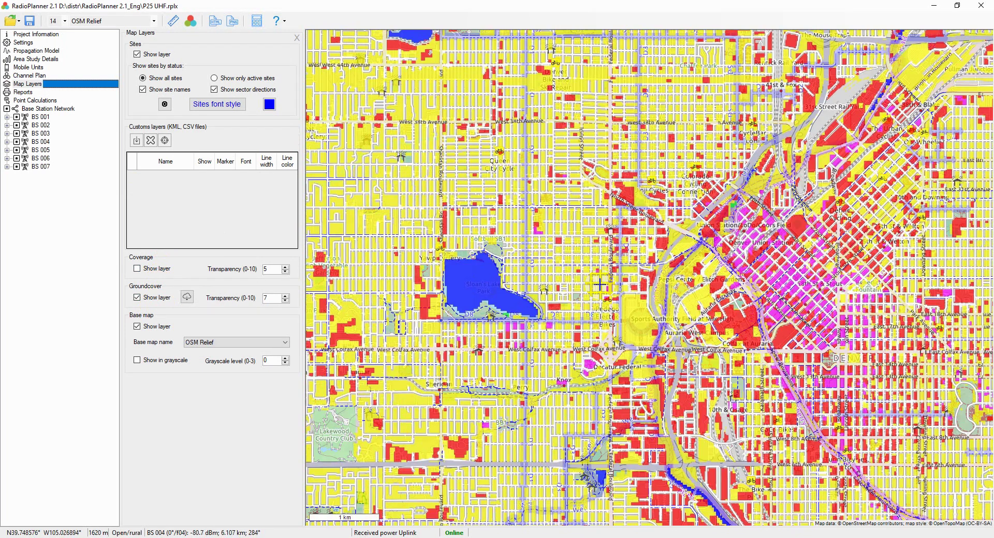
left_click_drag(713, 207, 714, 386)
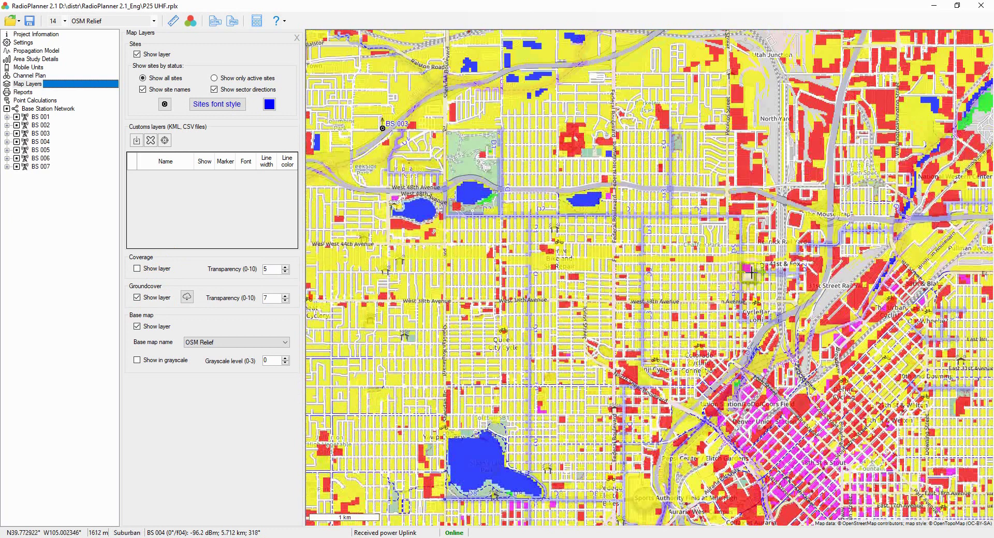
scroll(710, 269, "up", 1)
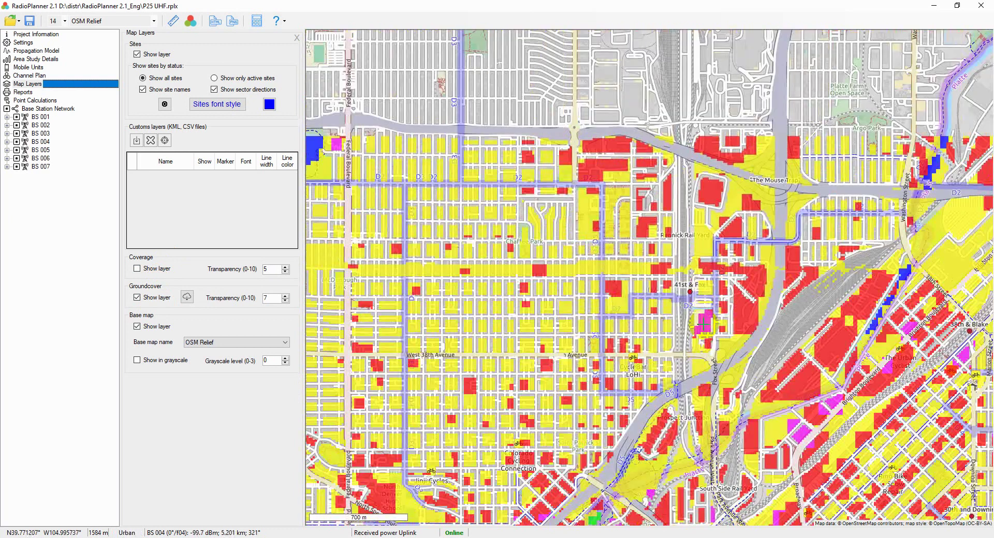
scroll(703, 324, "down", 1)
scroll(702, 324, "down", 1)
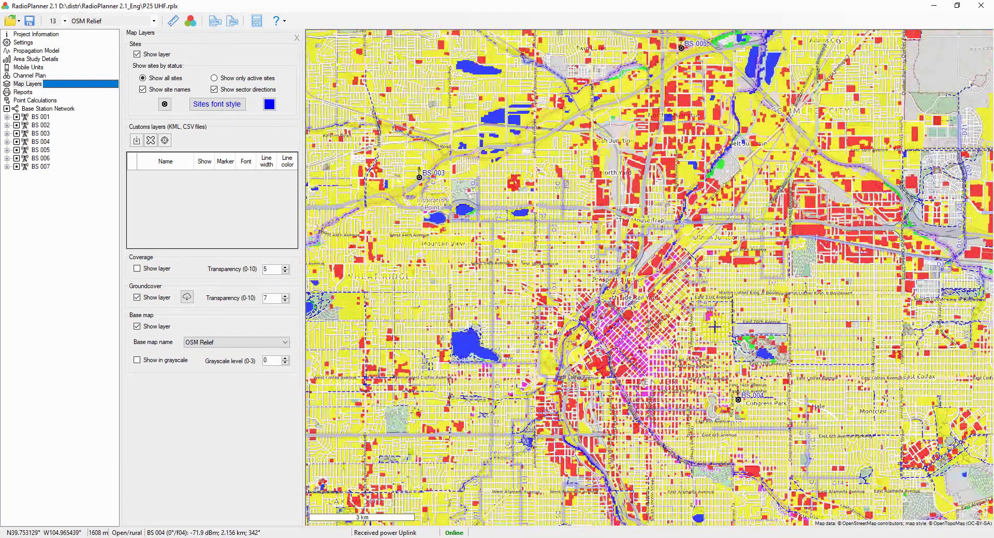
scroll(605, 288, "down", 1)
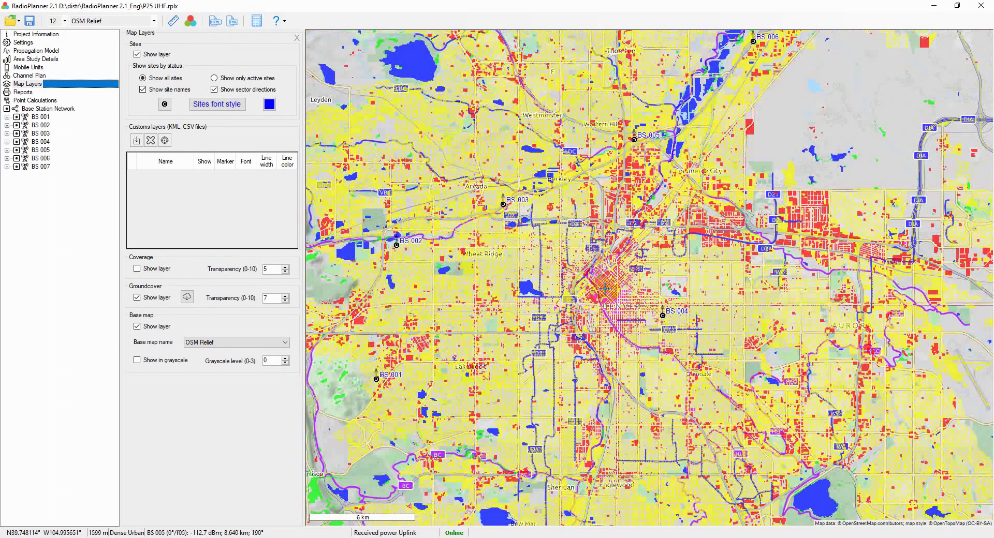
scroll(604, 287, "down", 1)
left_click_drag(605, 287, 658, 300)
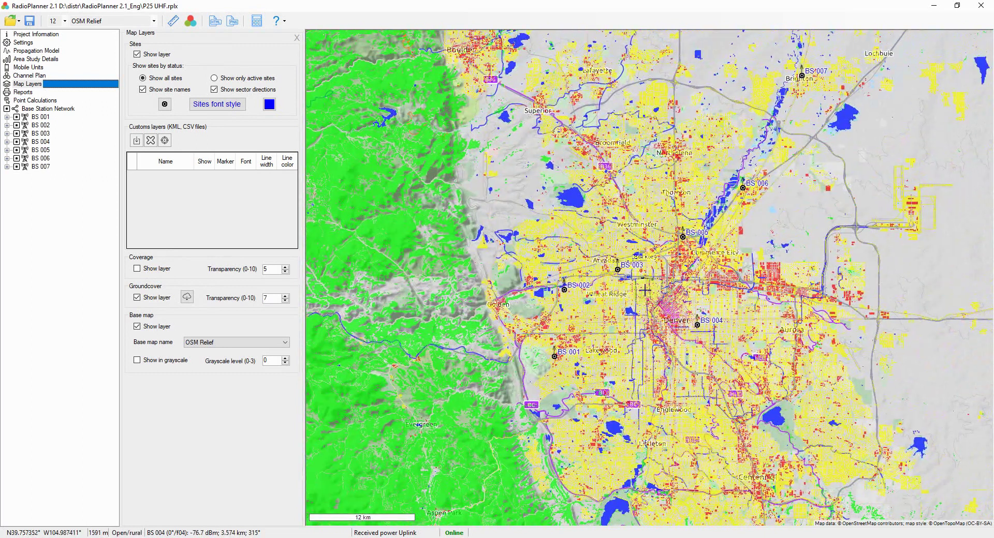
scroll(645, 292, "up", 1)
left_click(89, 22)
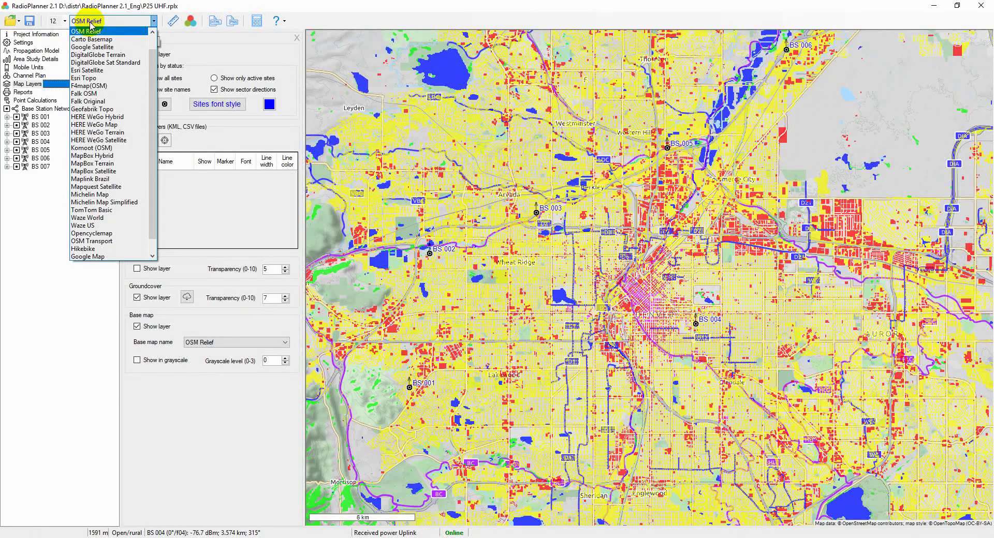
left_click(631, 263)
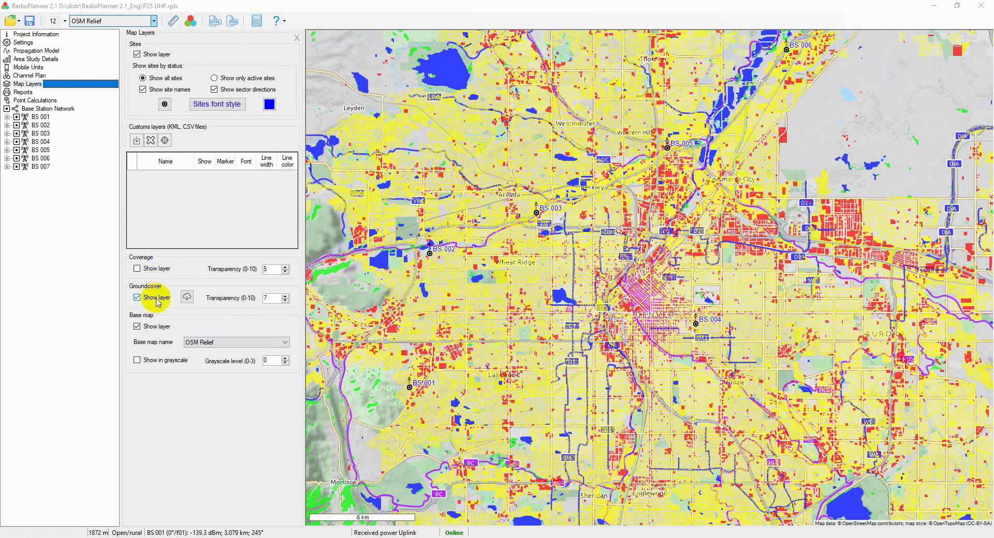
left_click(137, 297)
left_click(159, 269)
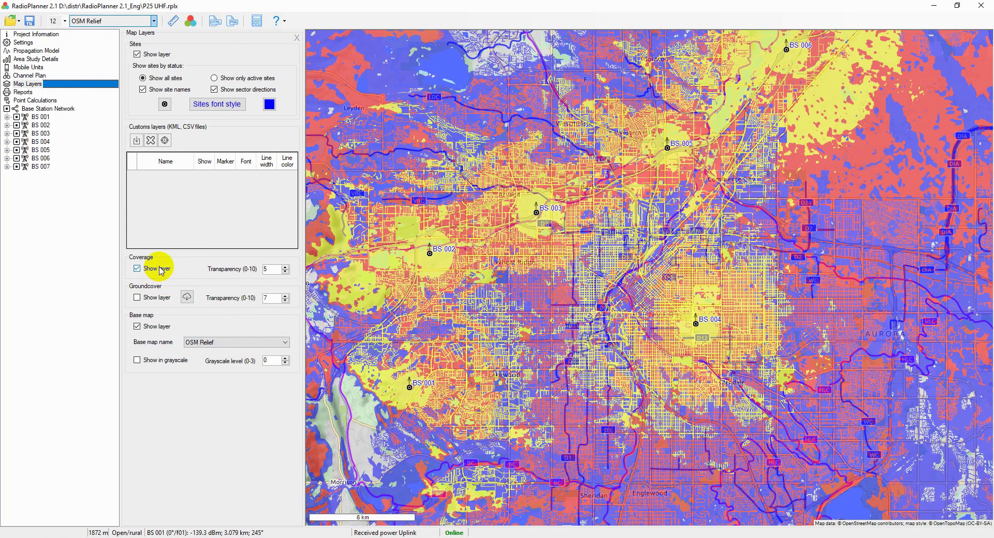
scroll(544, 266, "down", 1)
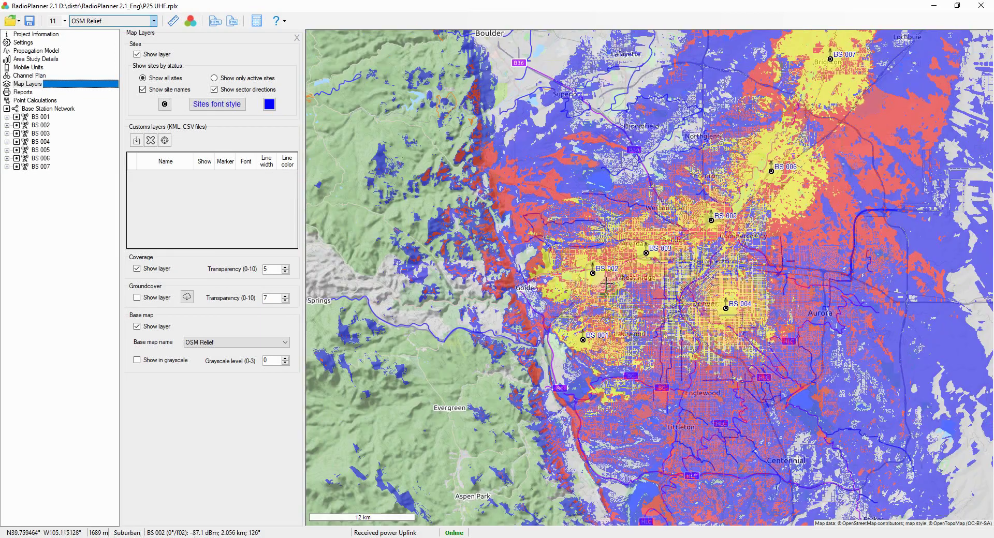
left_click_drag(629, 330, 592, 385)
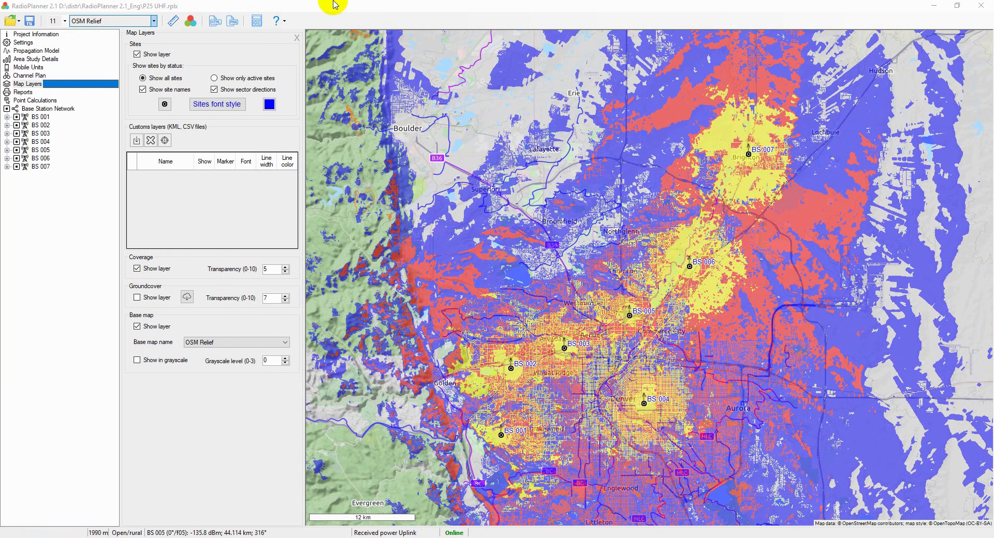
left_click(298, 38)
left_click_drag(228, 189, 311, 165)
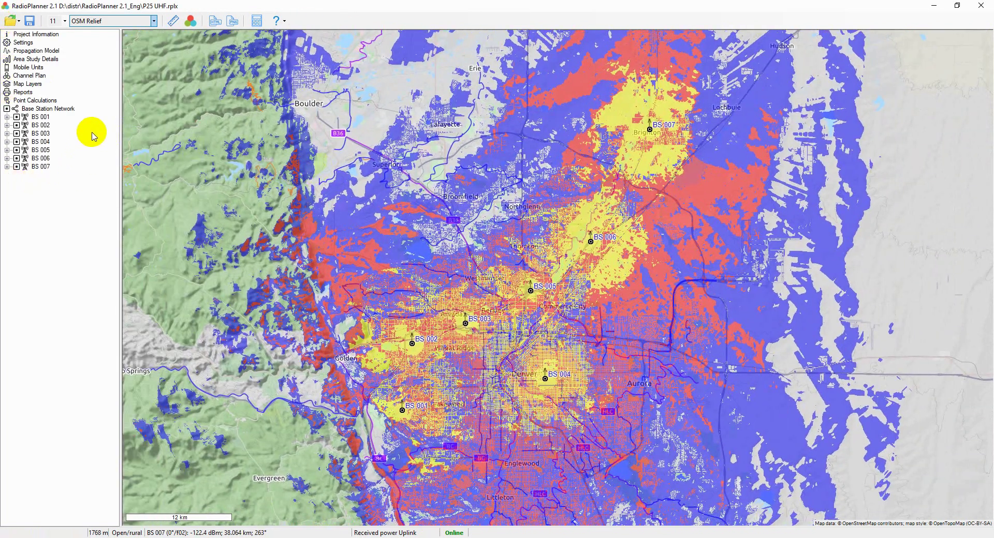
Expand BS 001 and browse the project information, general settings, propagation model and mobile unit parameters
left_click(7, 116)
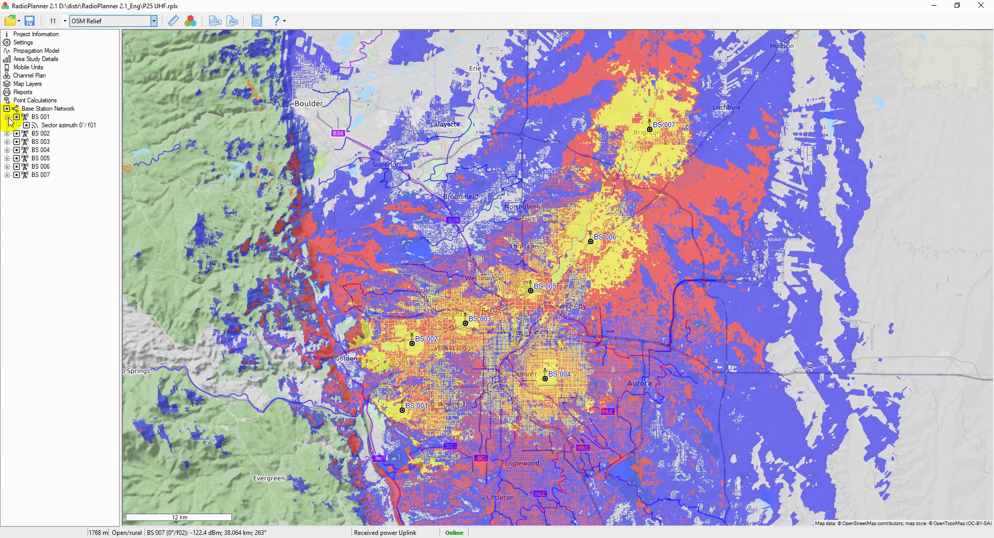
left_click(35, 35)
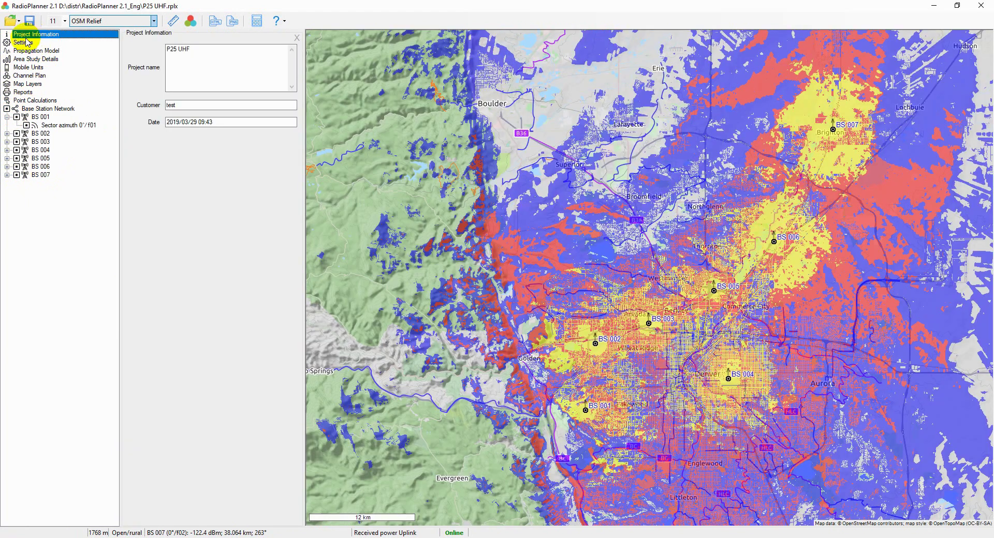
left_click(24, 43)
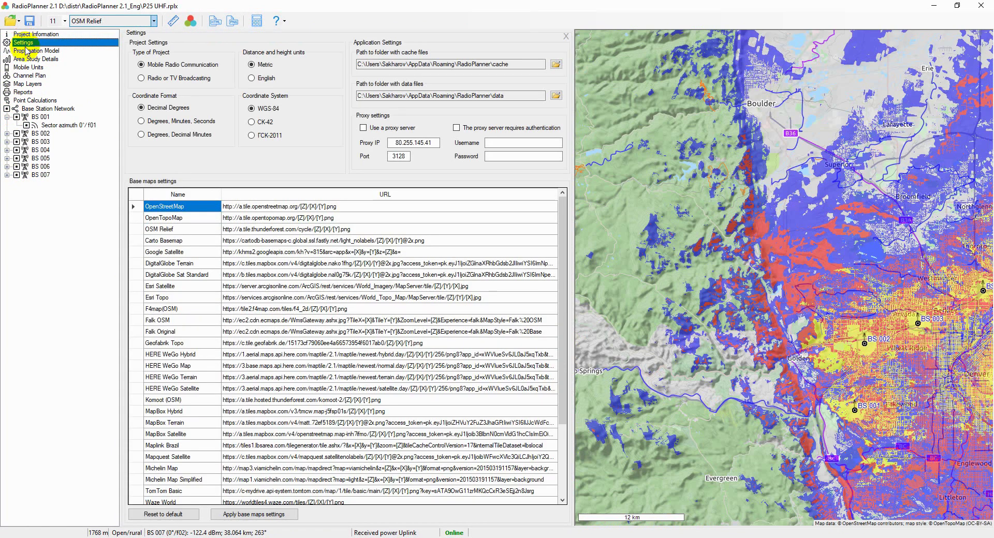
left_click(29, 52)
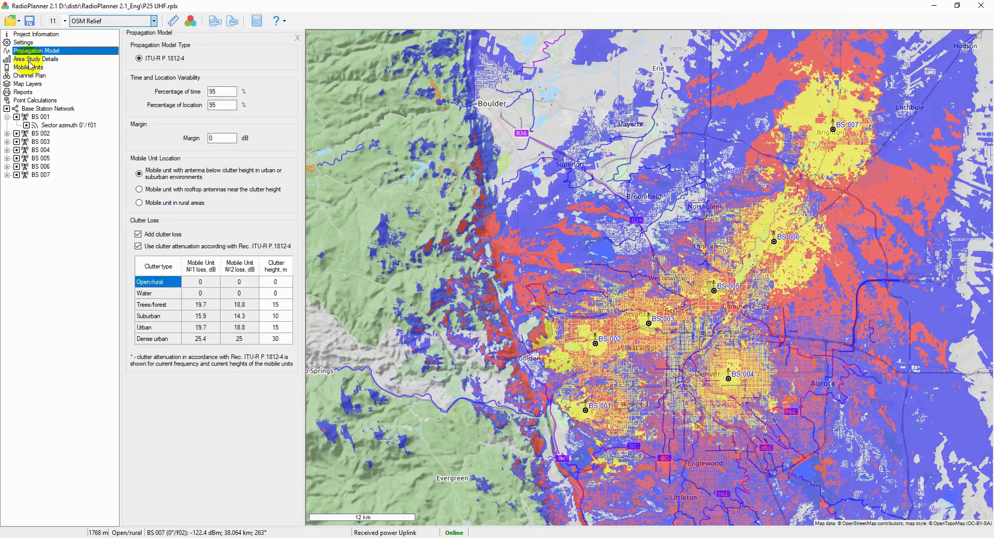
left_click(31, 59)
left_click(29, 67)
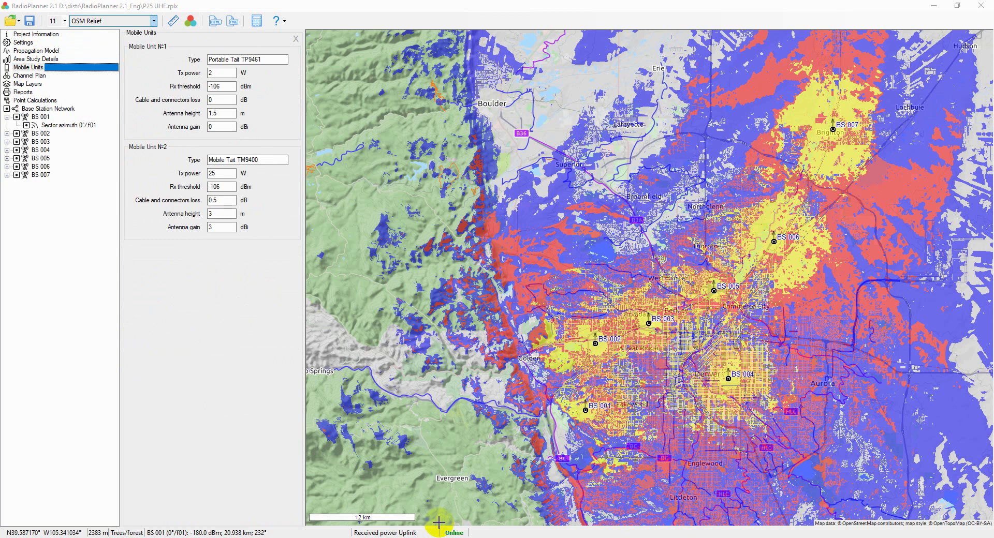
Show Area Study Details: Received power Uplink, High resolution, -84 and -96 dBm levels
left_click(35, 50)
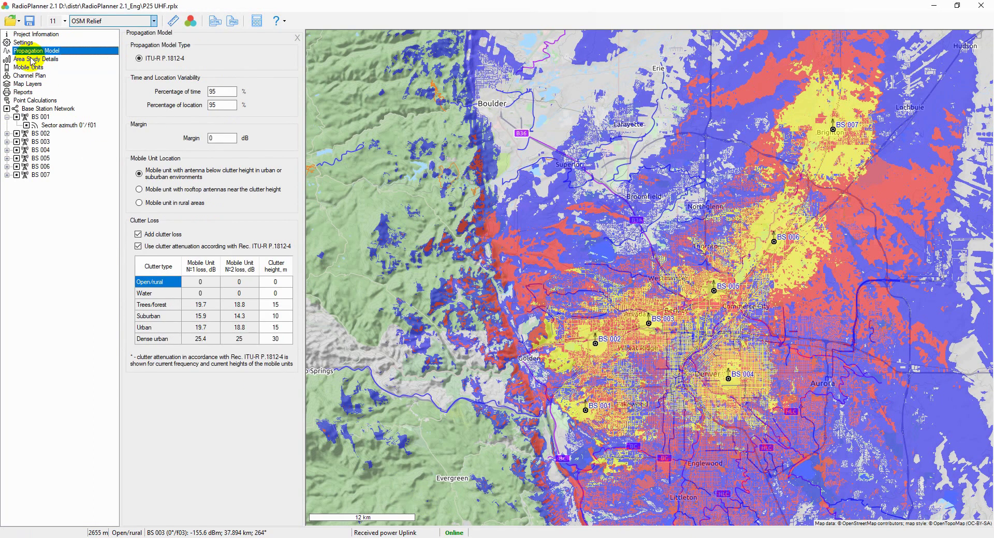
left_click(32, 59)
left_click_drag(612, 335, 611, 289)
left_click(234, 58)
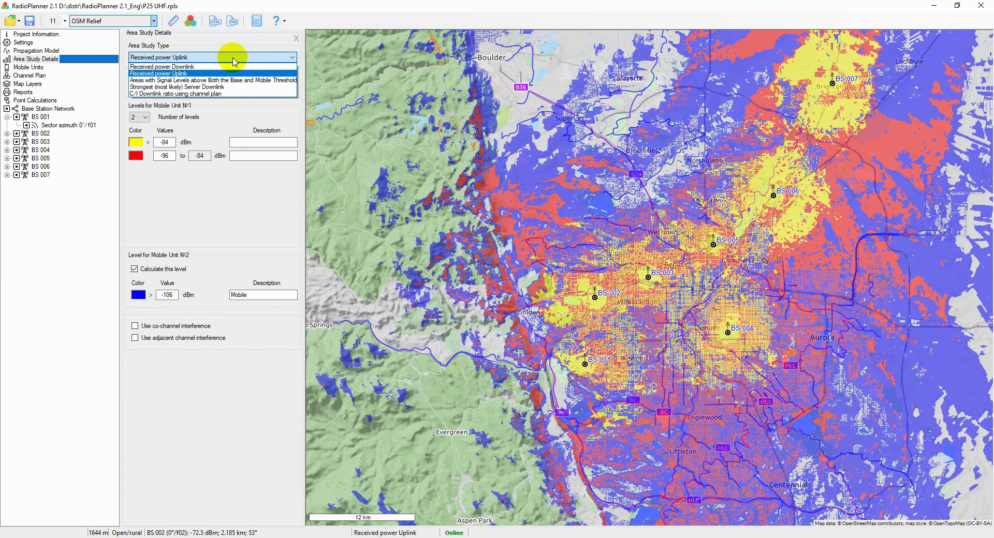
Keep Received power Uplink as the study type with two signal levels
left_click(193, 206)
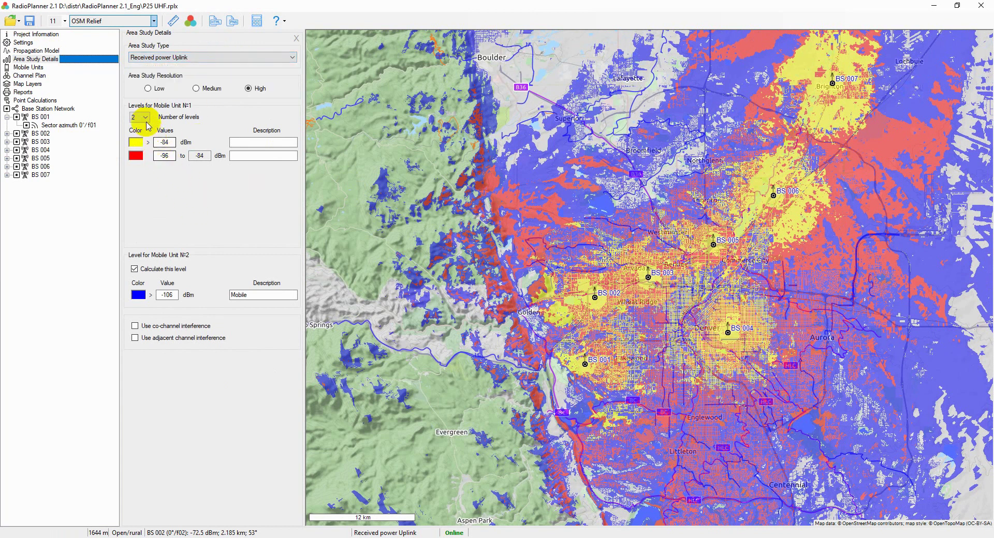
left_click(146, 117)
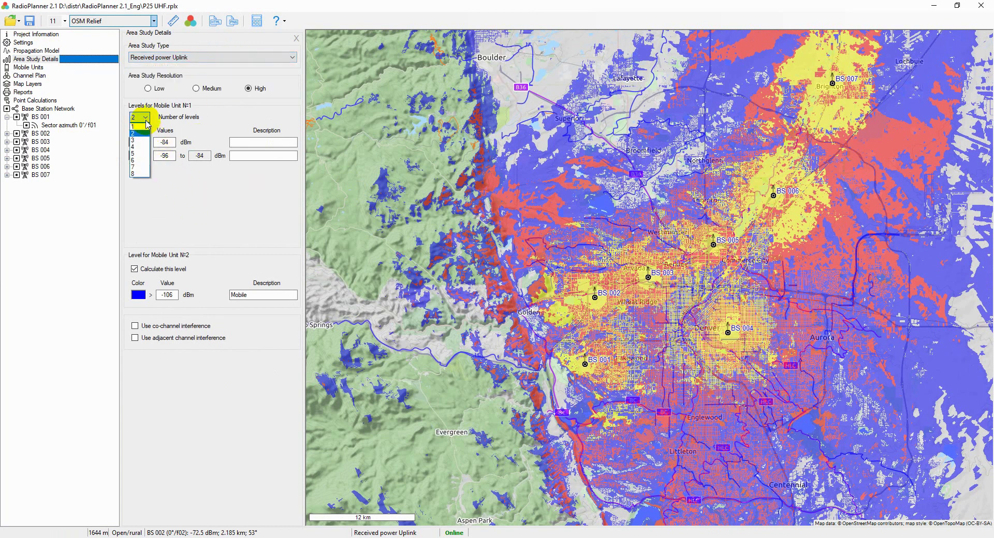
left_click(178, 119)
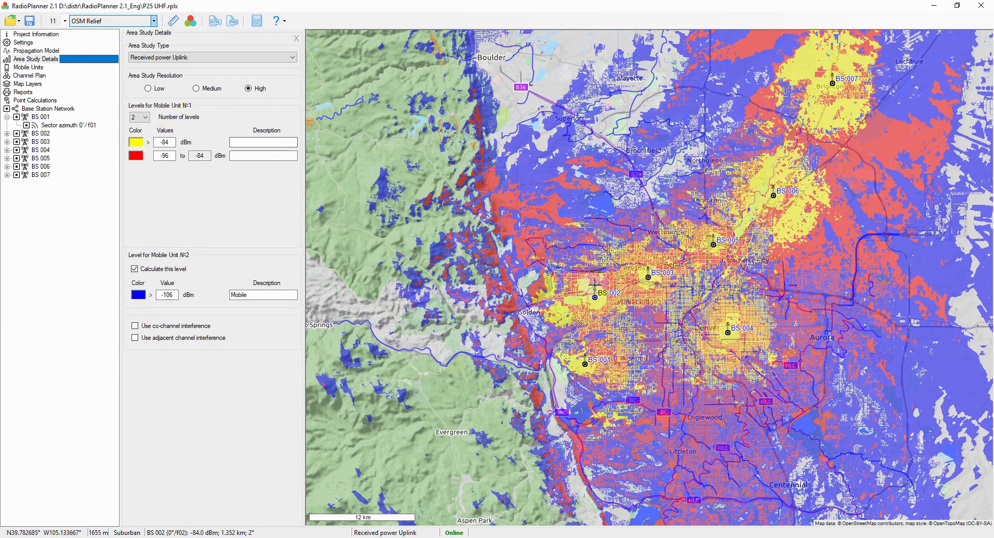
scroll(636, 308, "up", 1)
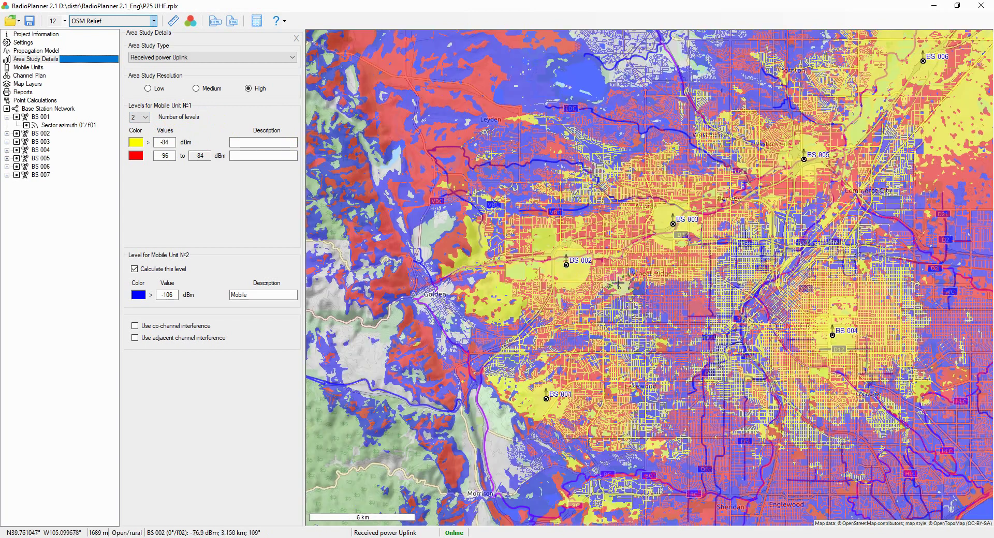
scroll(612, 272, "up", 1)
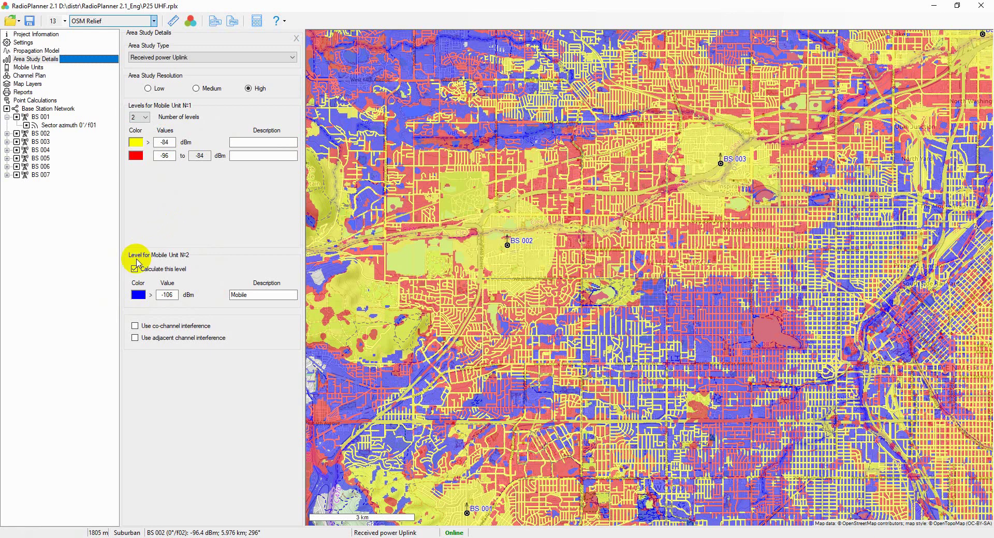
Tick and then untick both co-channel and adjacent channel interference options
left_click(142, 327)
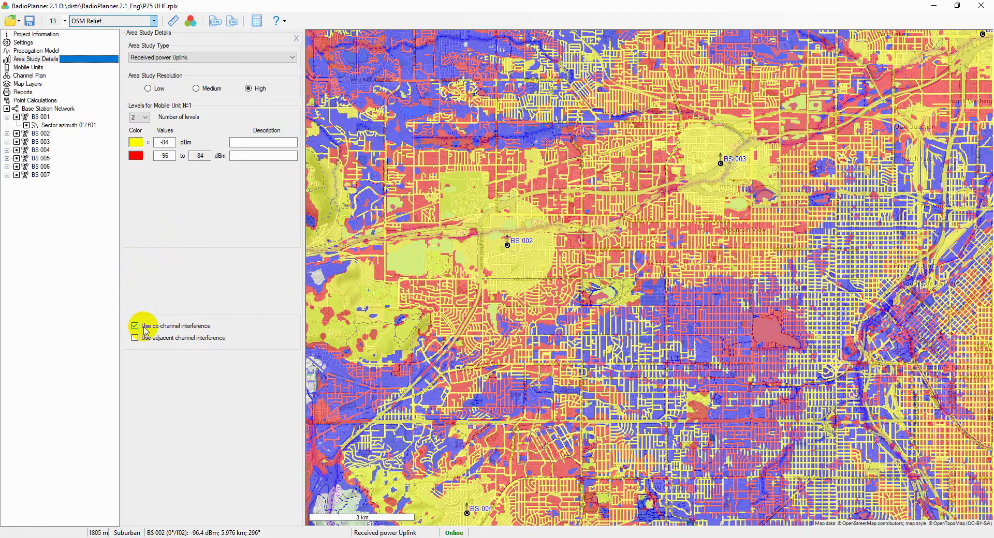
left_click(150, 339)
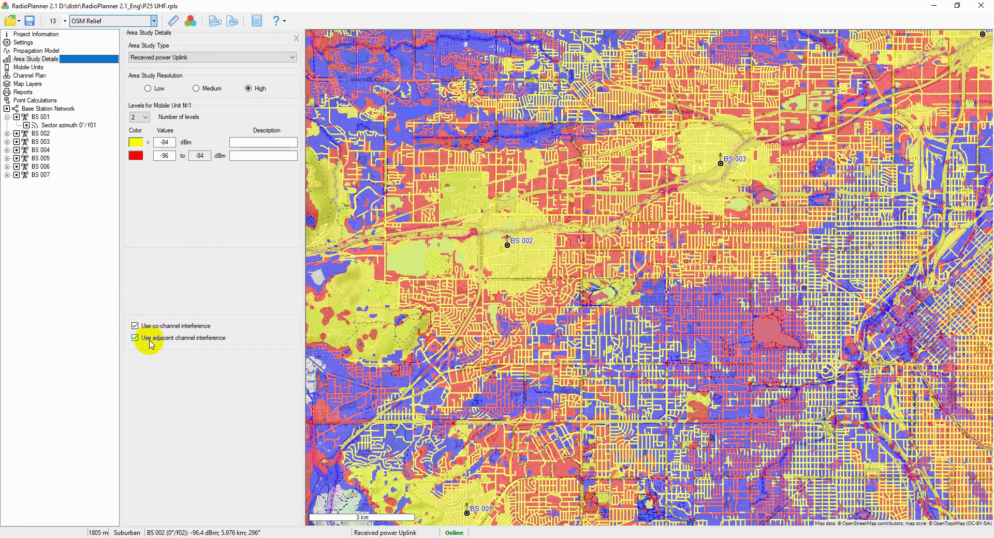
left_click(150, 340)
left_click(141, 327)
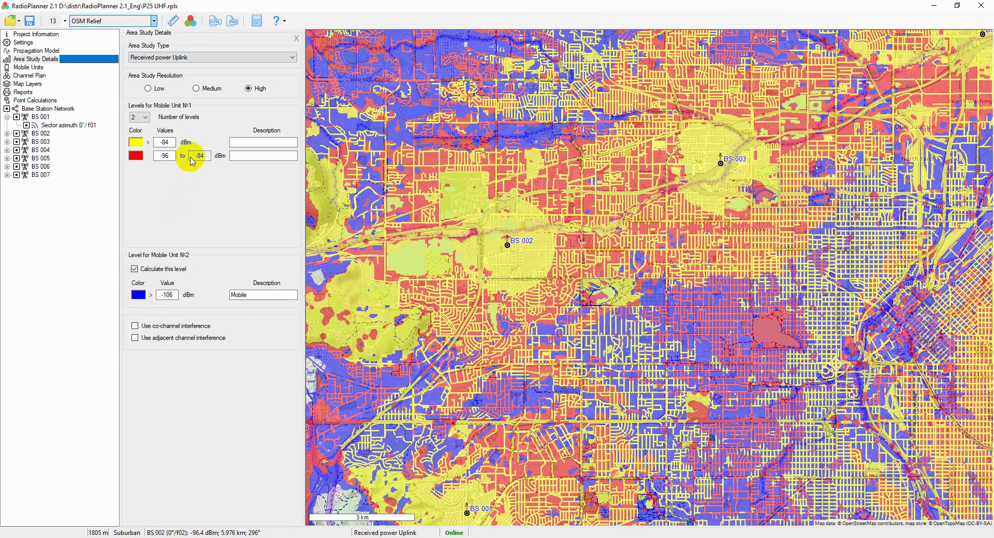
Set the area study resolution to Medium
left_click(196, 88)
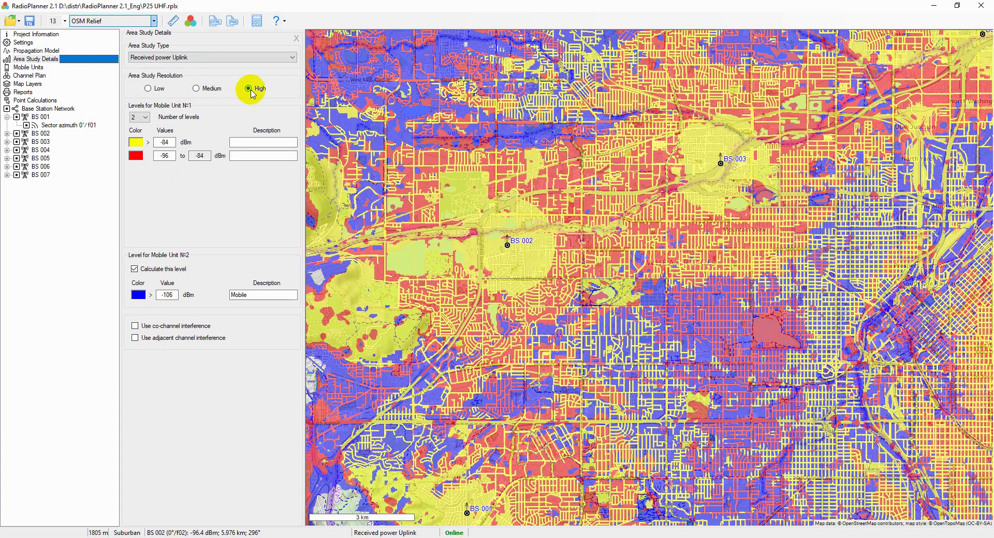
left_click(148, 88)
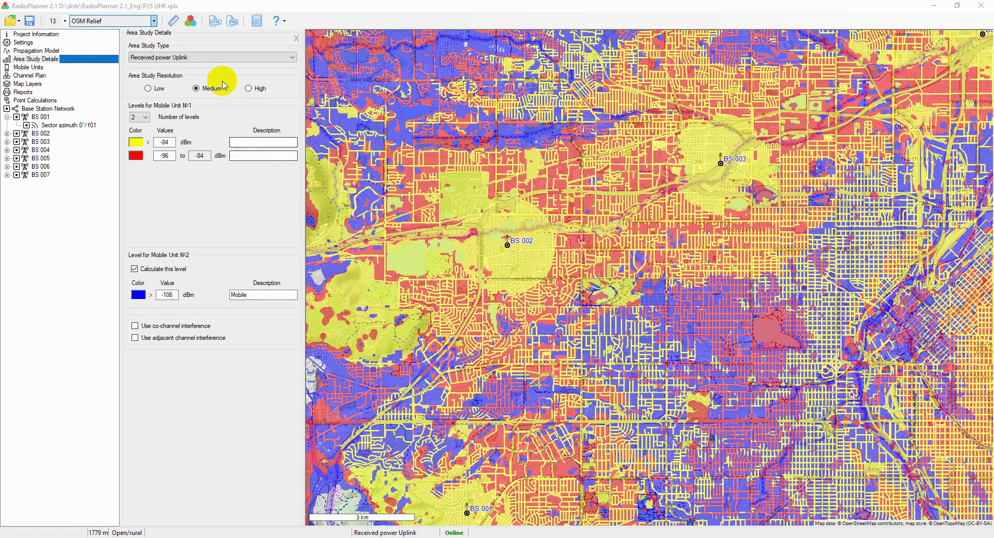
left_click(225, 58)
Calculate Strongest (most likely) Server Downlink coverage, tinted by each station's channel group
left_click(228, 89)
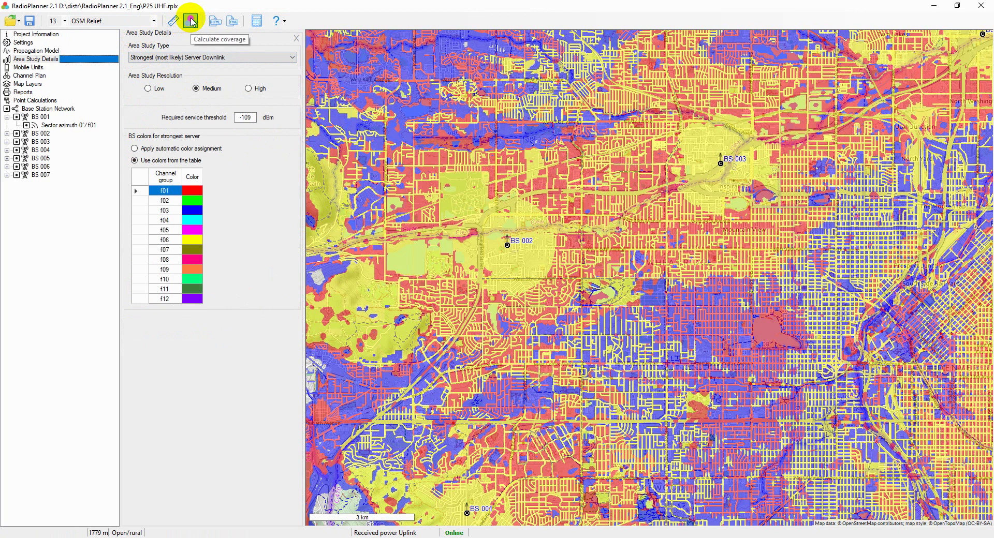
left_click(191, 21)
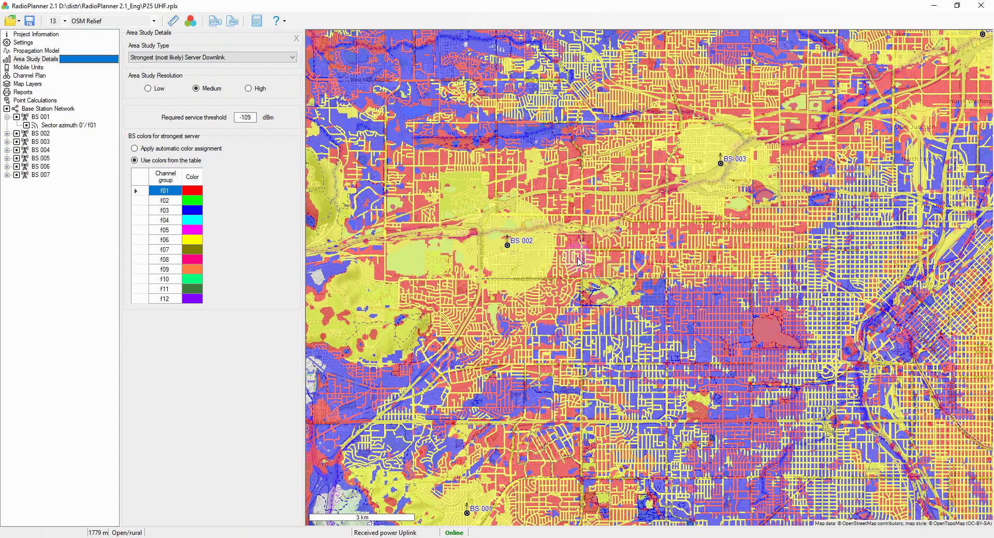
scroll(581, 261, "down", 1)
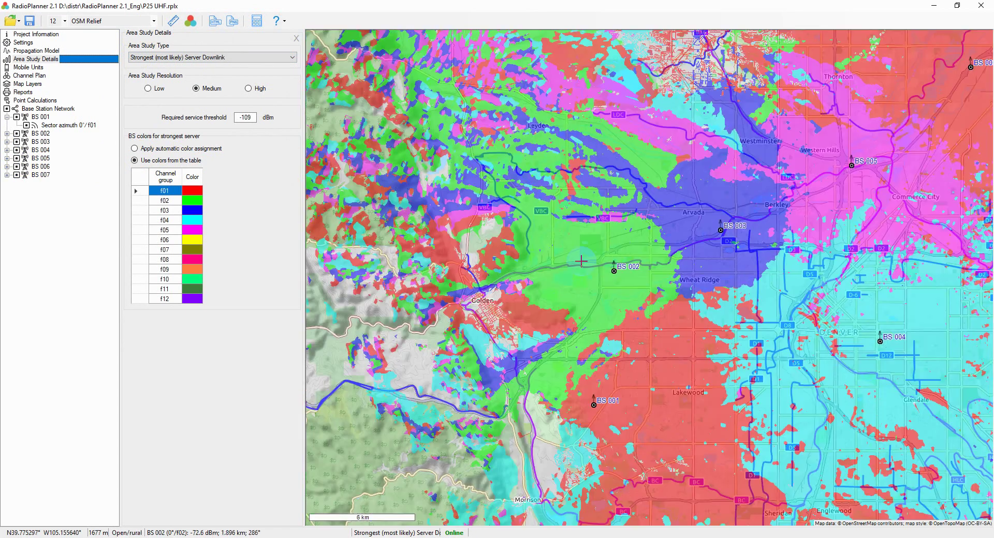
scroll(581, 261, "down", 1)
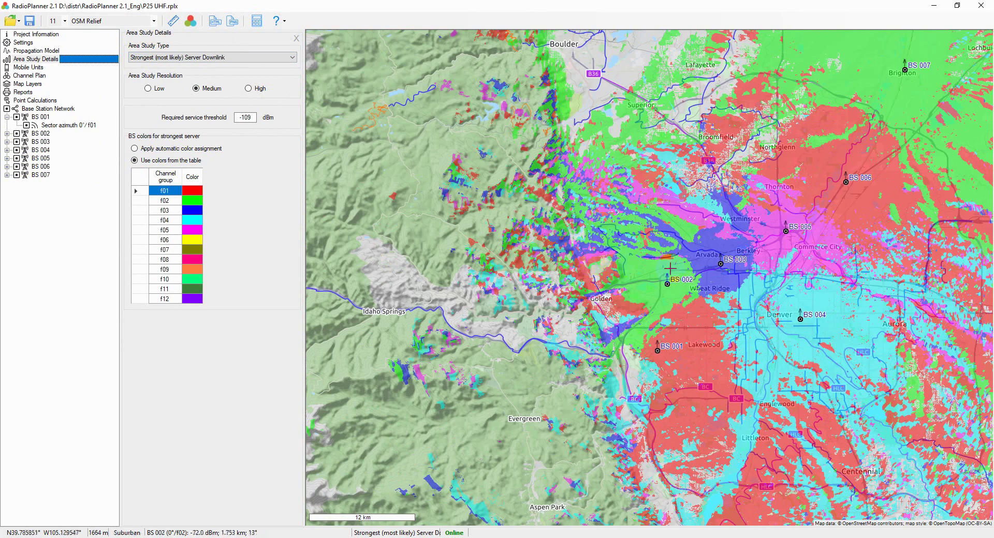
scroll(782, 241, "down", 1)
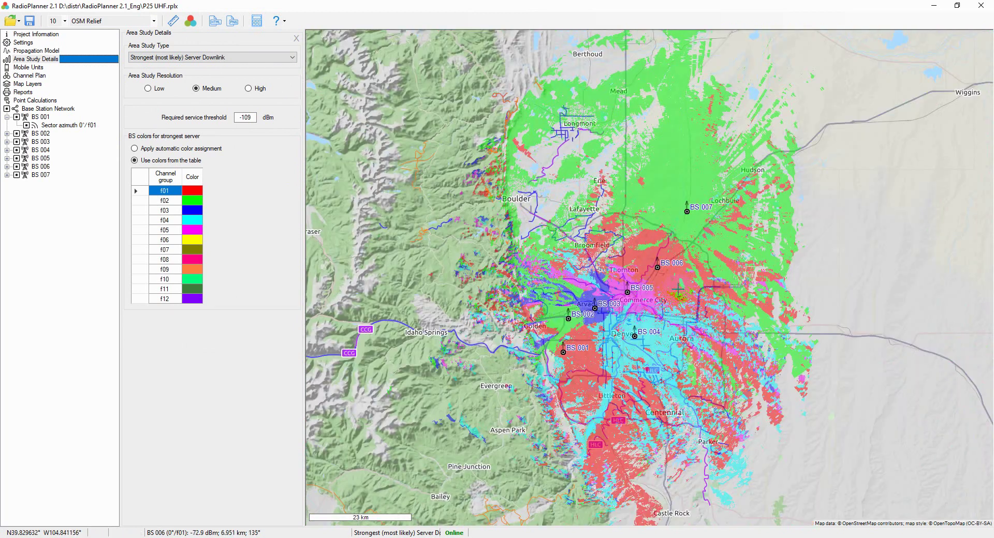
scroll(678, 289, "up", 1)
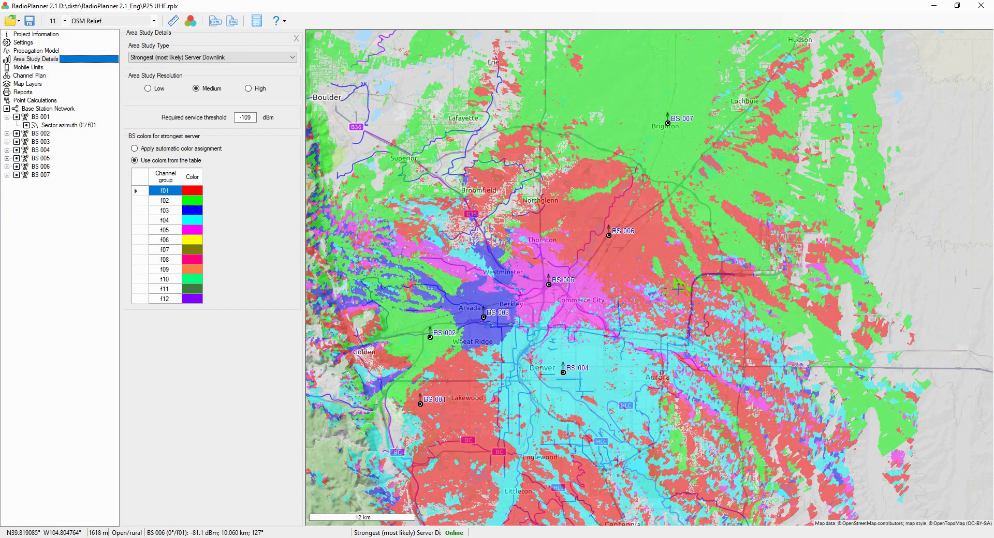
scroll(485, 370, "up", 1)
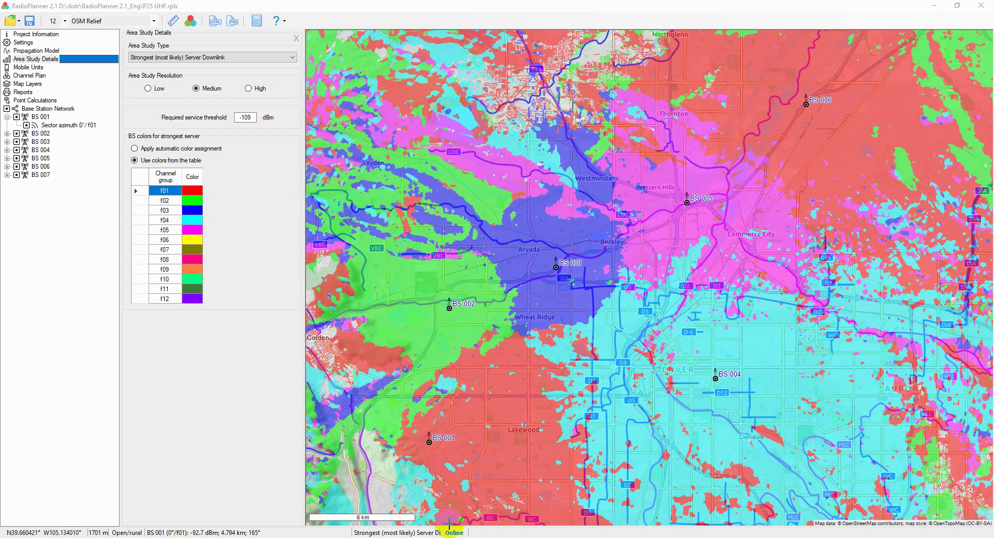
Calculate the C/I Downlink ratio using channel plan study, showing red patches below 18 dB
left_click(178, 58)
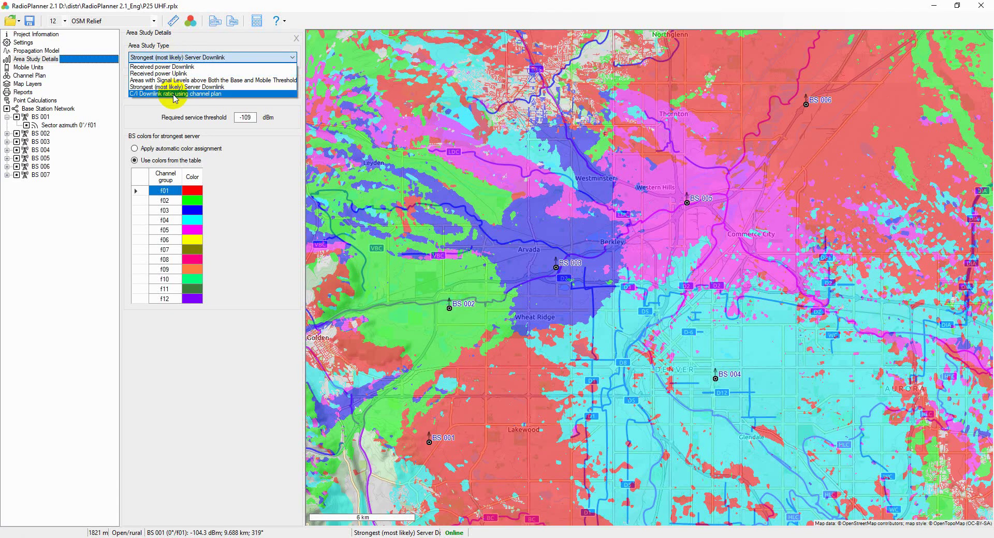
left_click(175, 94)
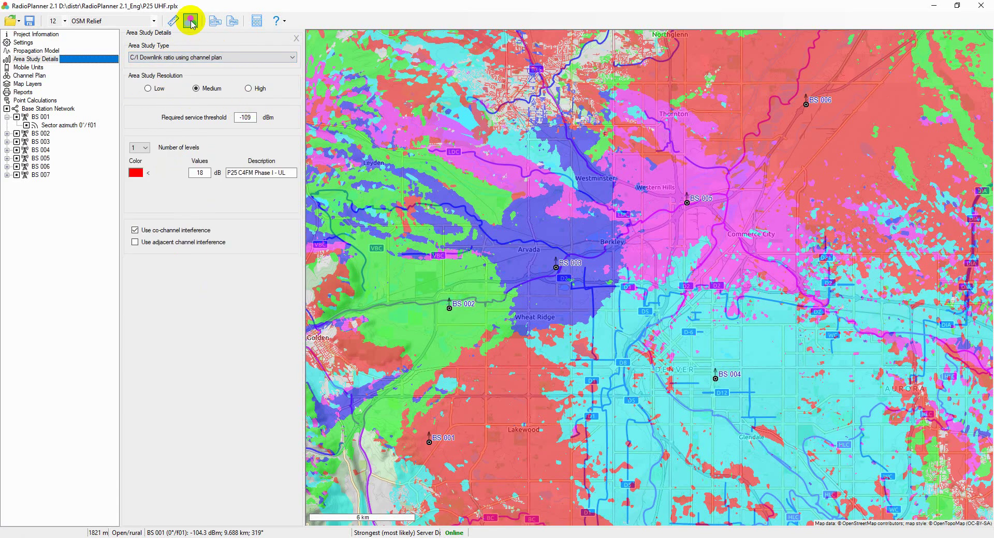
left_click(190, 22)
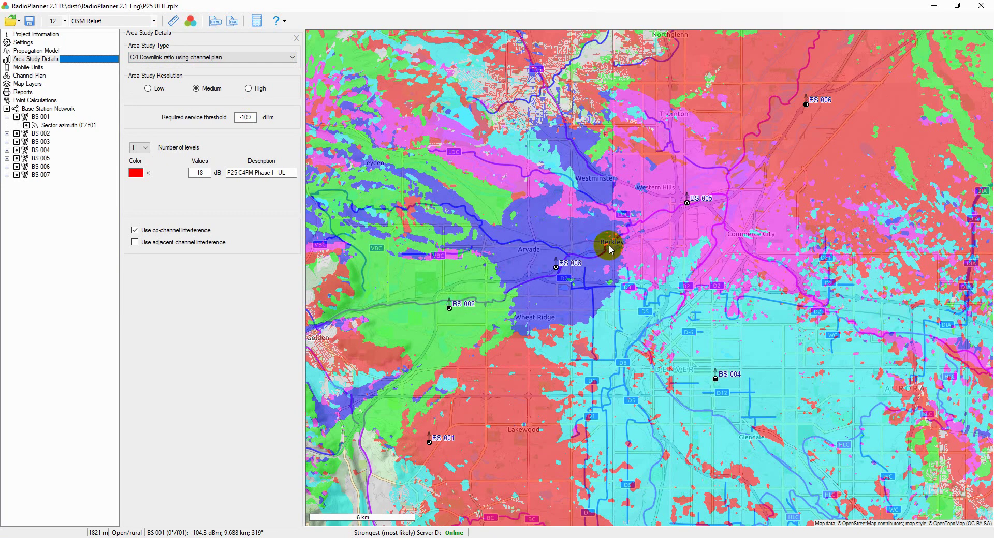
scroll(621, 241, "down", 1)
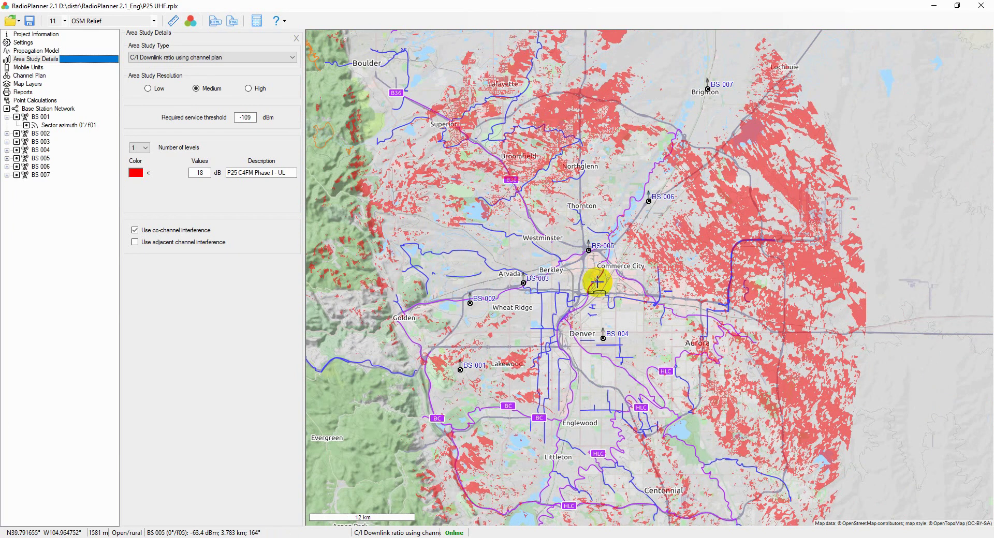
scroll(601, 282, "down", 1)
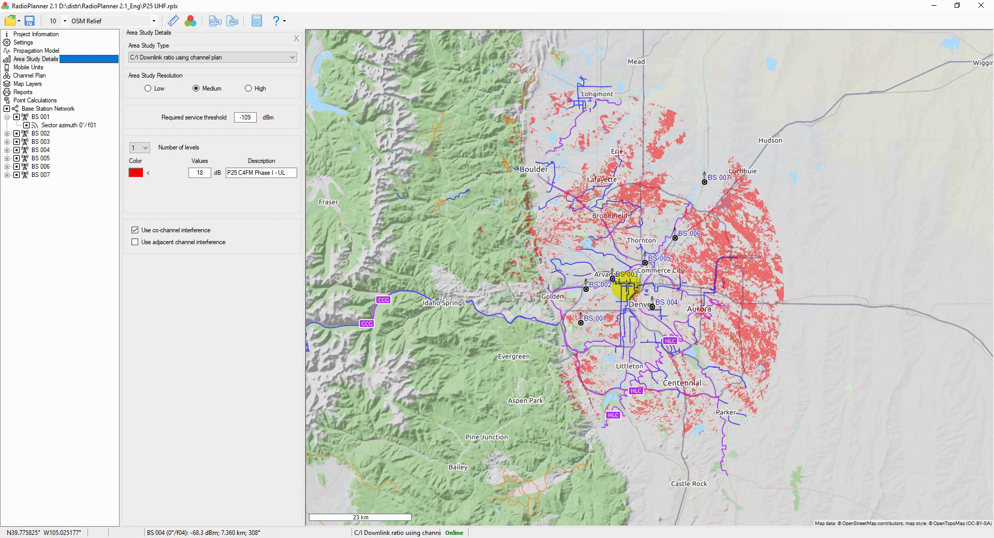
scroll(644, 287, "up", 1)
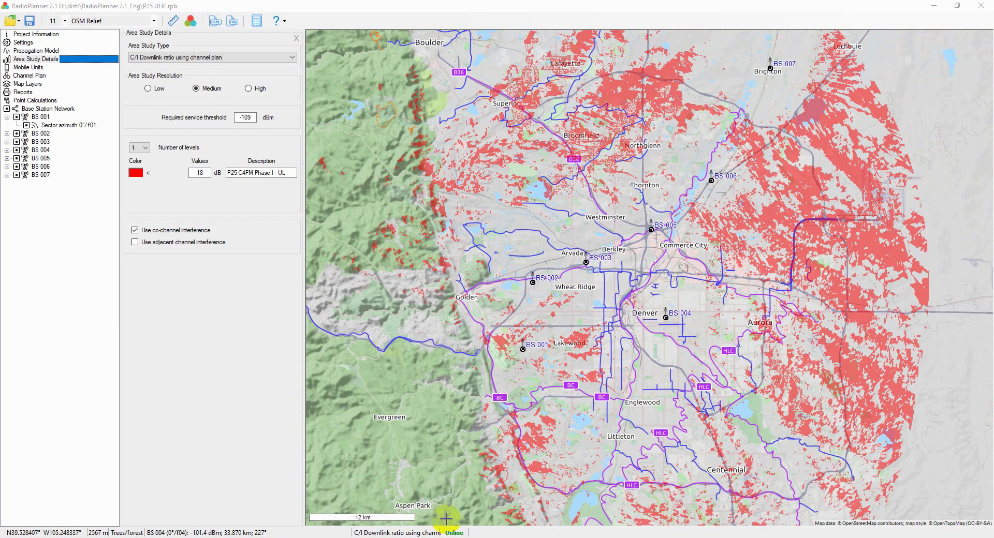
Recalculate Received power Uplink coverage for areas above both thresholds and pan to BS 007
left_click(231, 57)
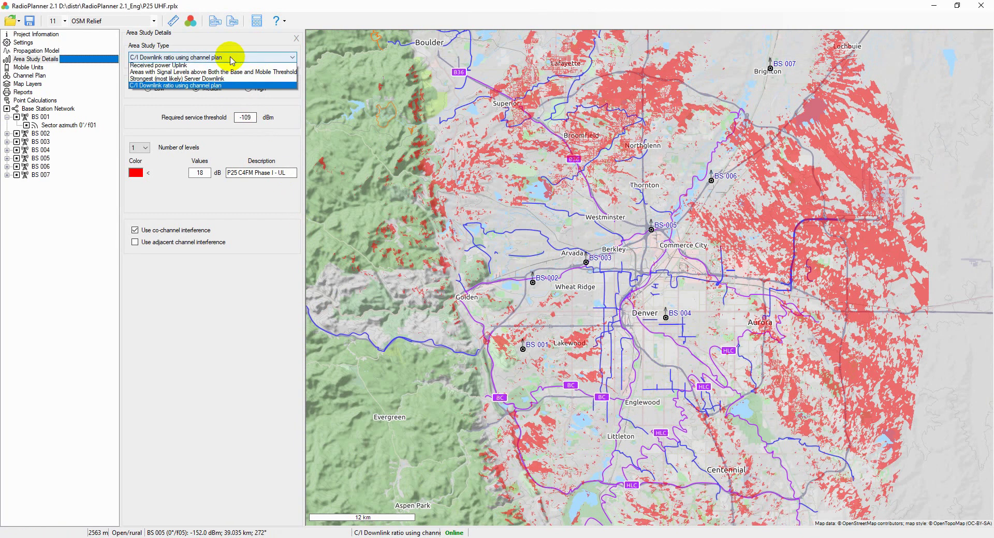
left_click(194, 80)
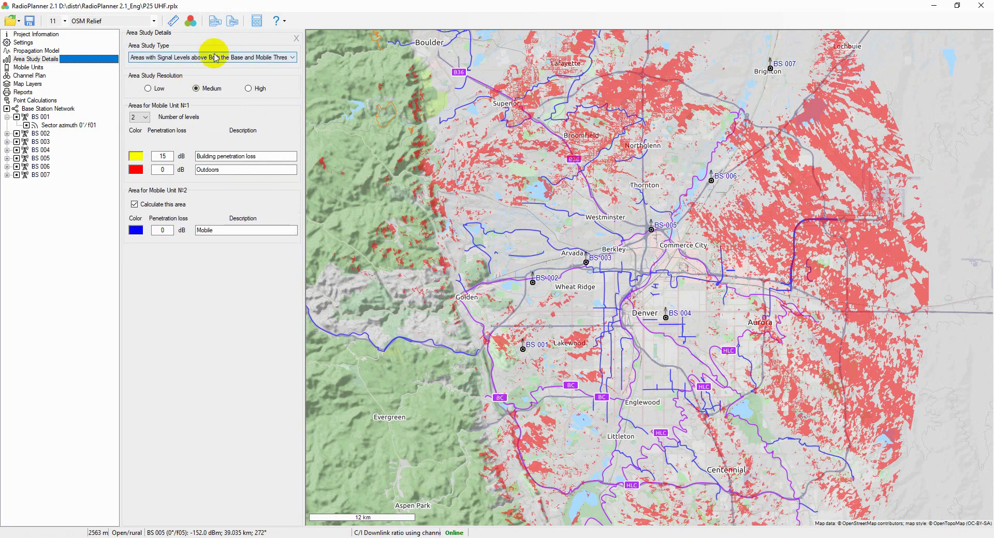
left_click(191, 21)
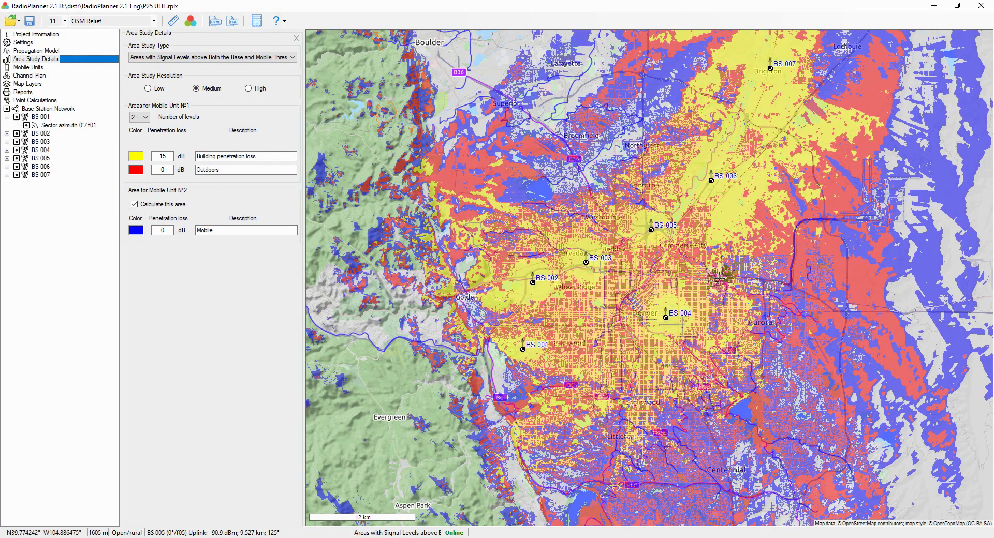
left_click_drag(726, 218, 707, 318)
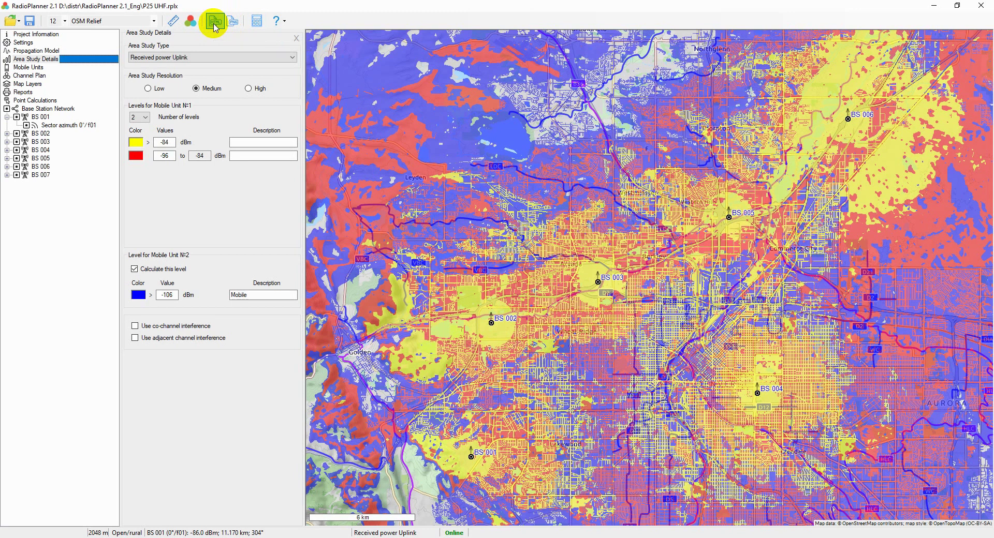
Bring the Coverage area web map forward in Chrome, recentre it, and show it over OpenTopoMap
mouse_move(190, 537)
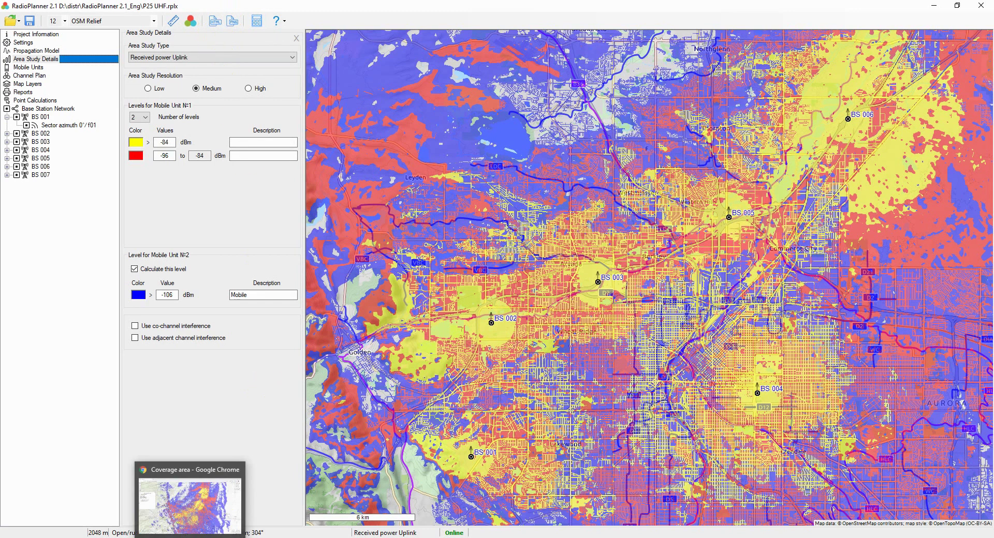
left_click(231, 525)
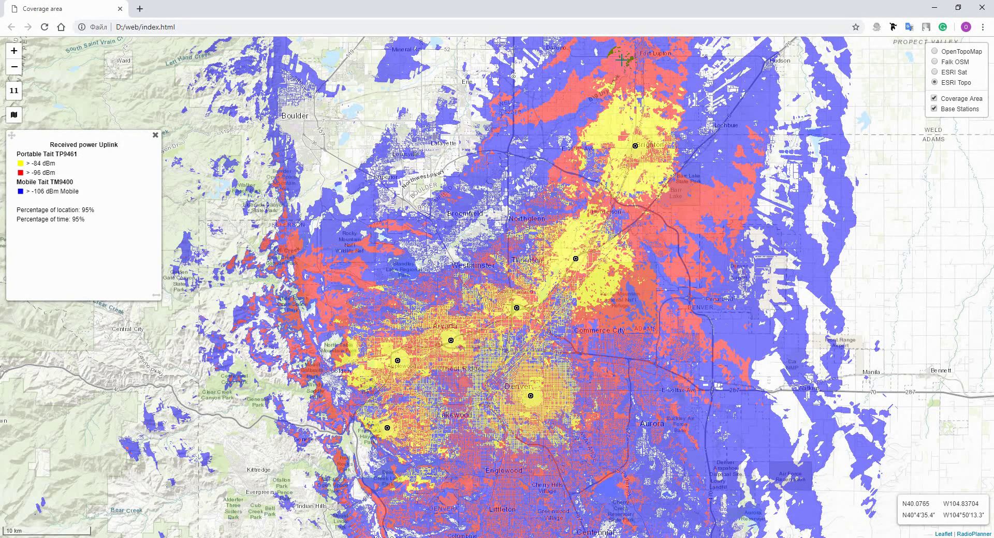
left_click_drag(576, 288, 635, 274)
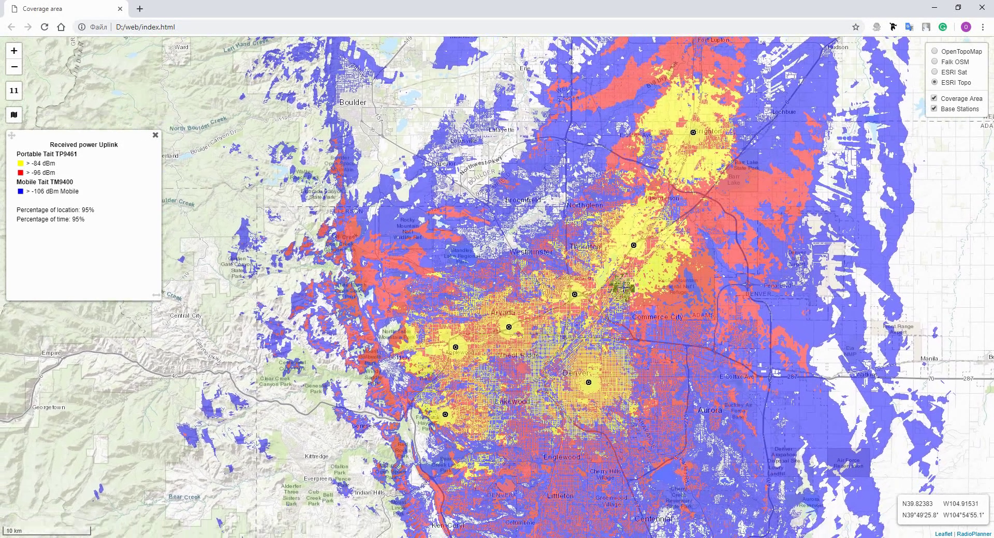
left_click(944, 51)
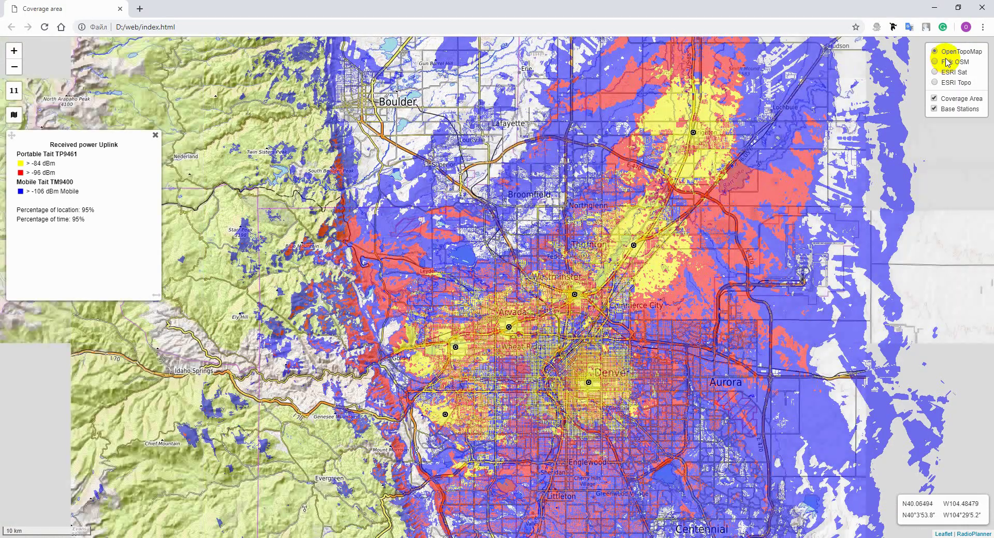
scroll(588, 324, "up", 1)
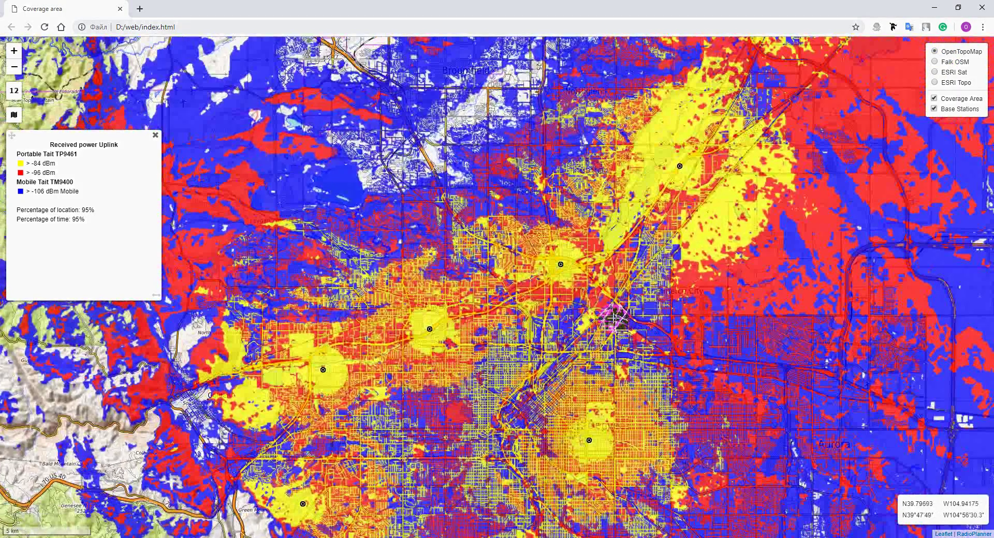
scroll(613, 319, "down", 1)
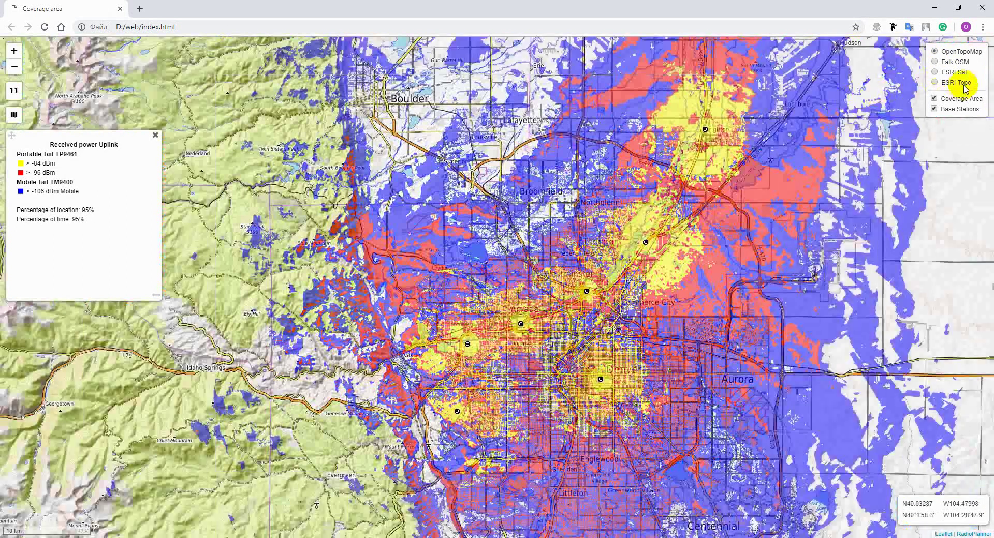
Switch the web map base layer through ESRI Sat, Falk OSM, ESRI Sat, ending on ESRI Topo
left_click(955, 72)
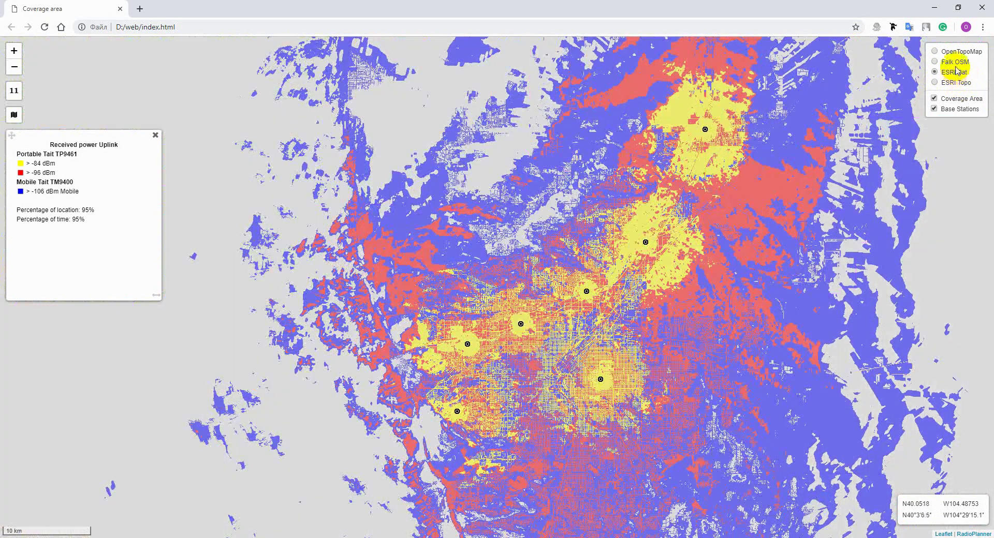
left_click(957, 63)
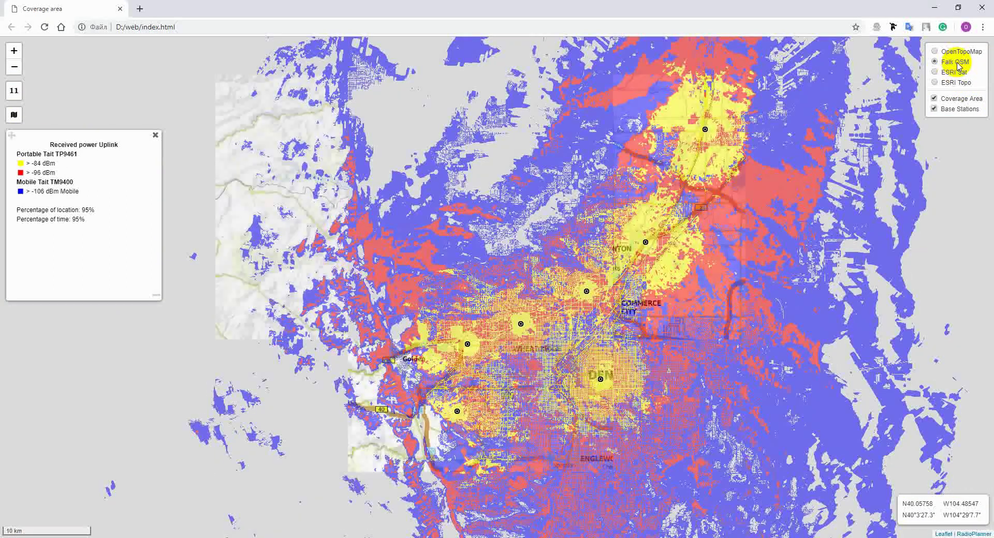
left_click(955, 73)
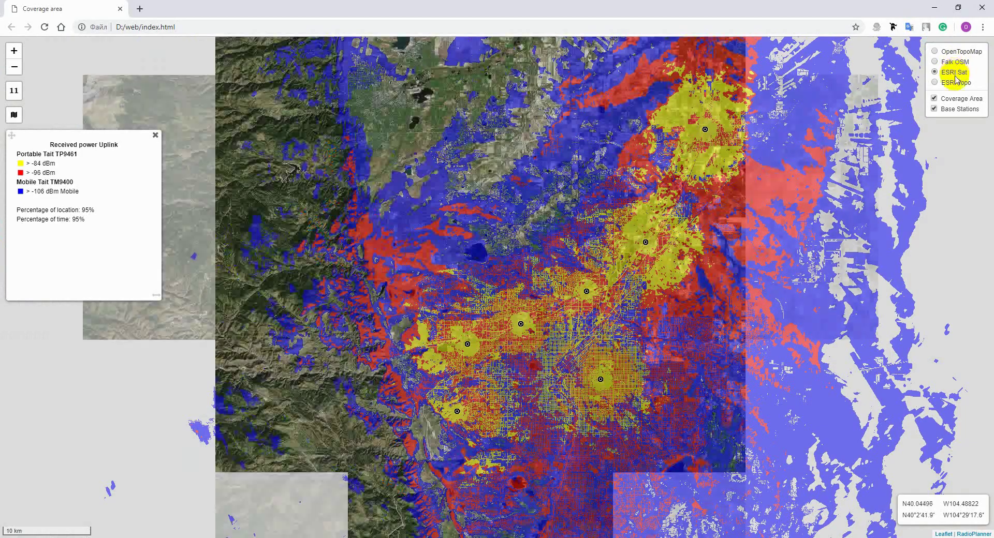
left_click(955, 83)
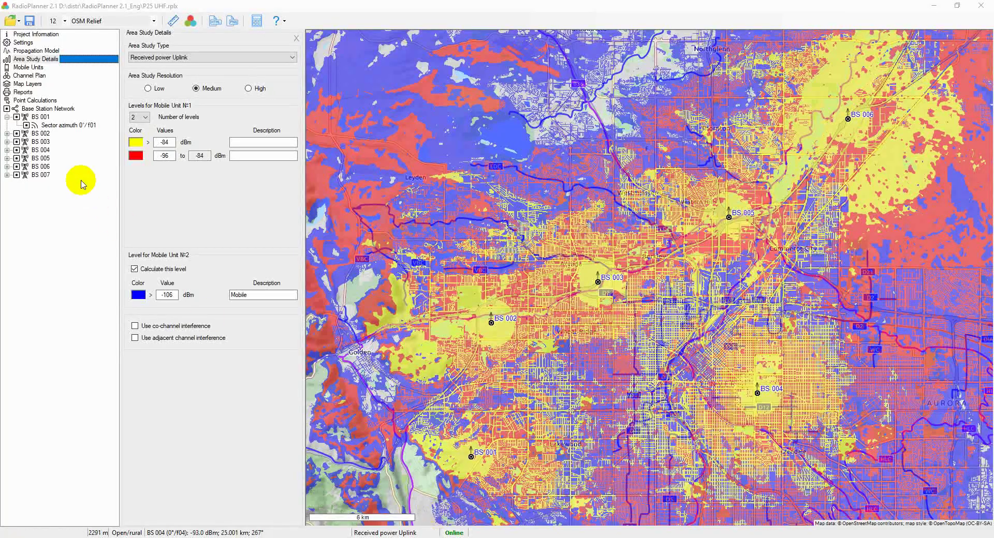
In Map Layers, hide and then re-show the base station sites
left_click(26, 84)
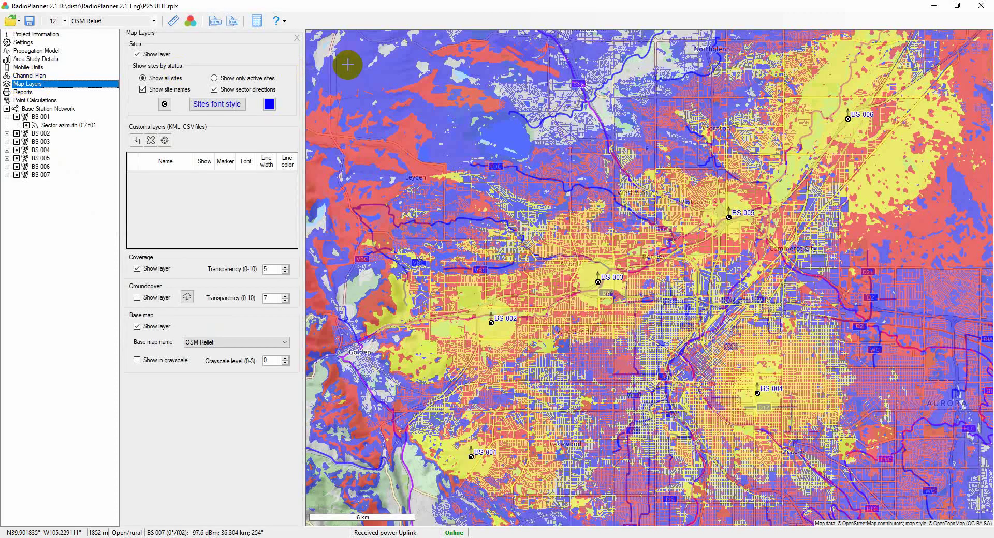
left_click(149, 55)
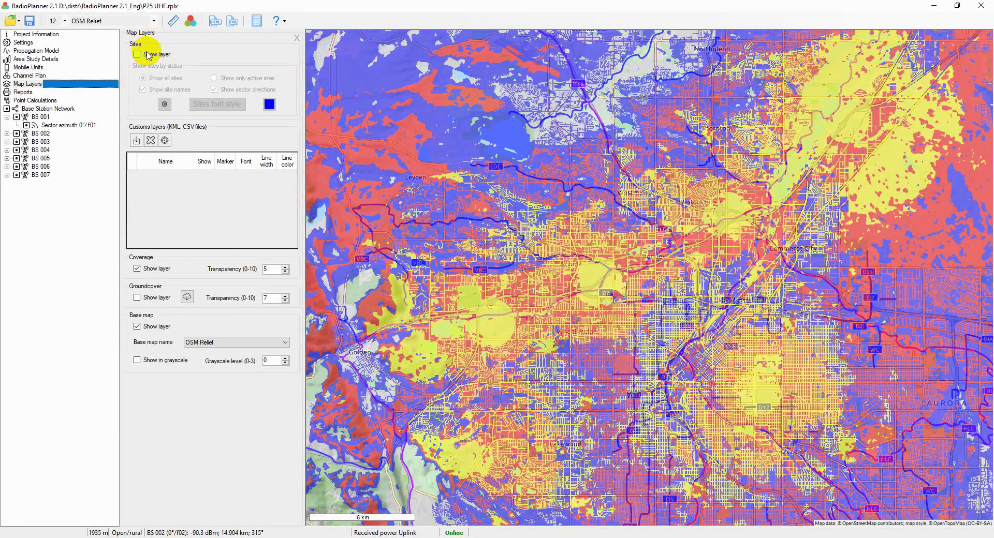
left_click(148, 55)
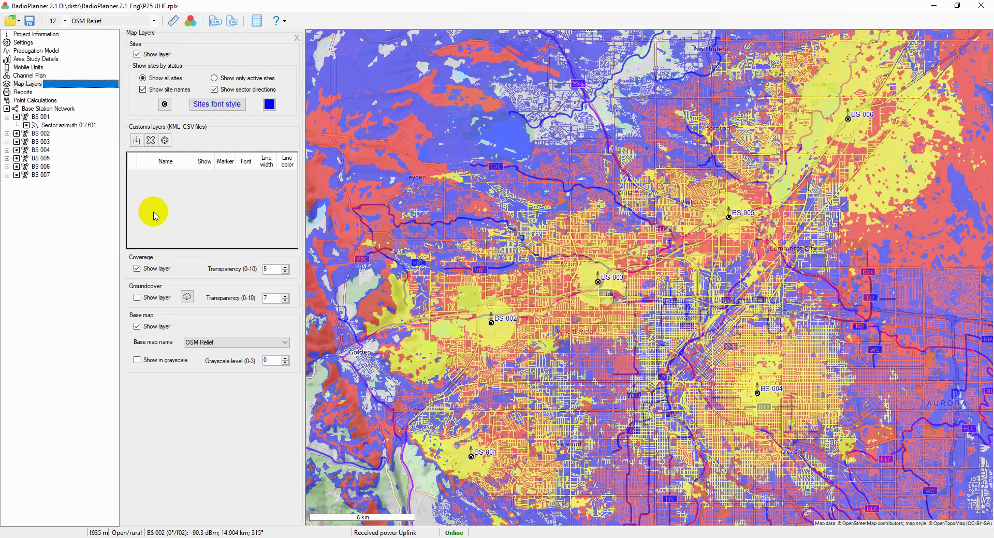
Toggle the coverage overlay and groundcover layers, ending with coverage shown and groundcover hidden
left_click(156, 269)
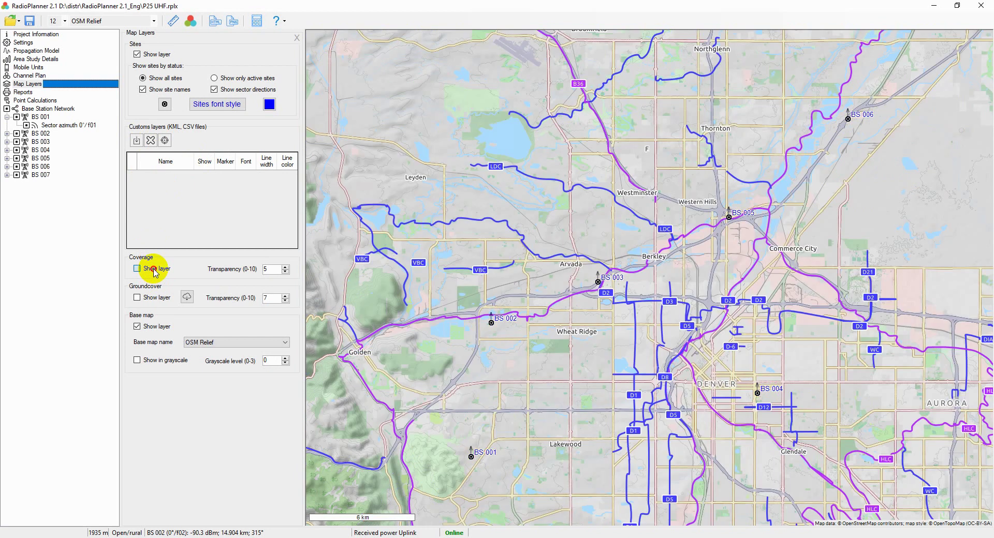
left_click(156, 268)
left_click(154, 269)
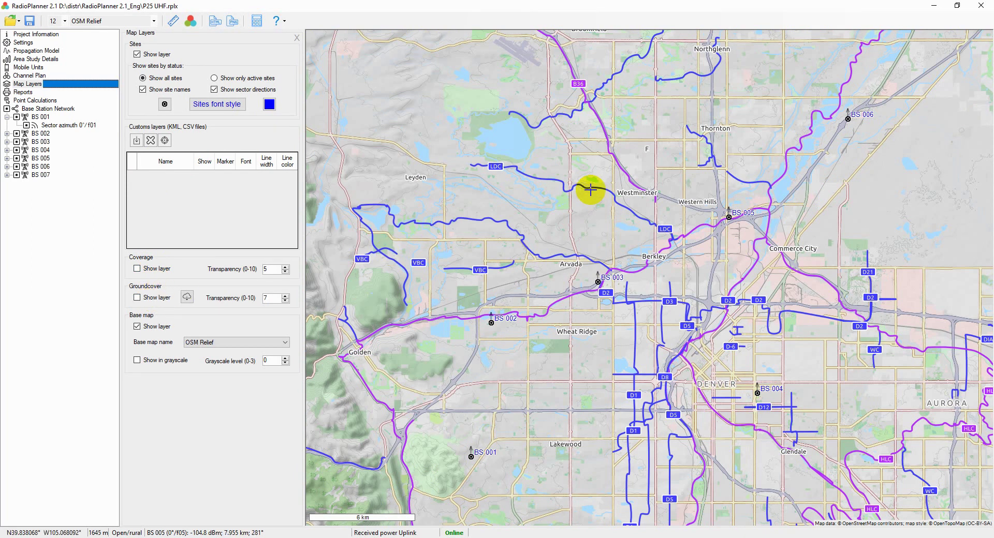
left_click(162, 298)
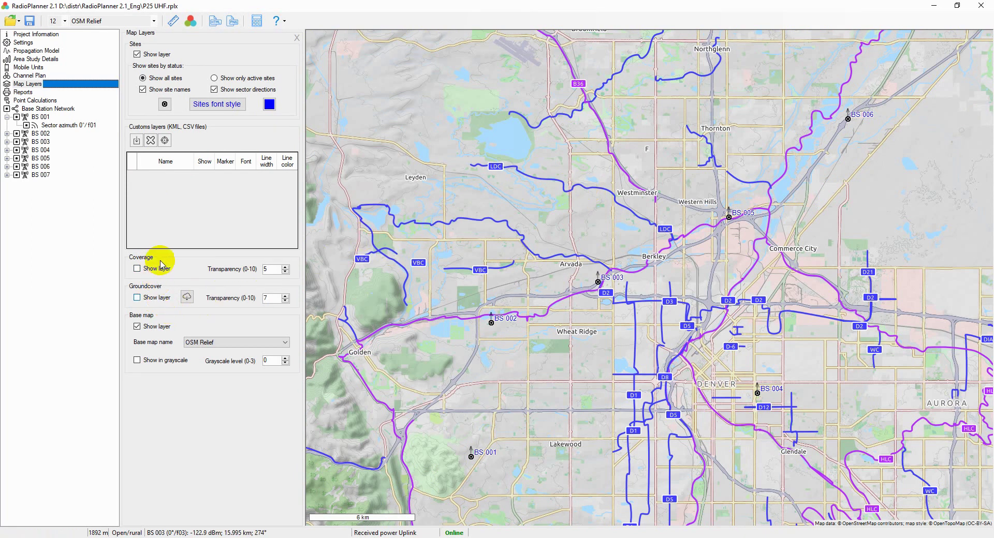
left_click(162, 271)
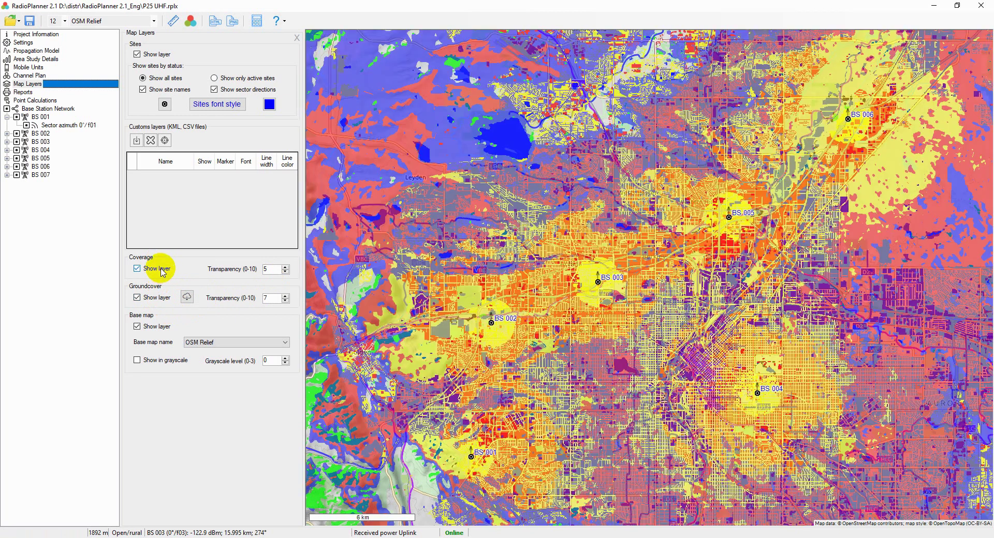
left_click(155, 298)
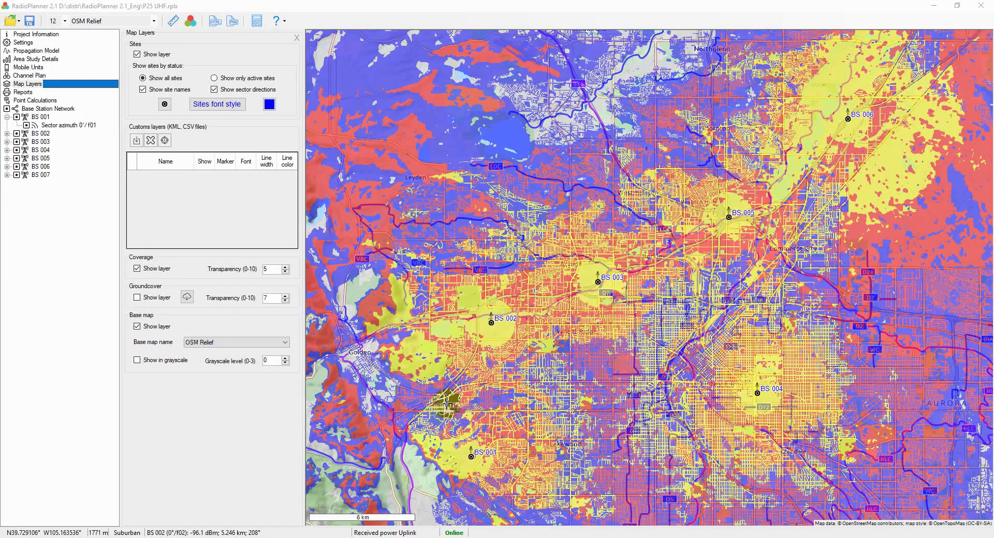
Hide the coverage overlay and show the groundcover layer in Map Layers
left_click(35, 51)
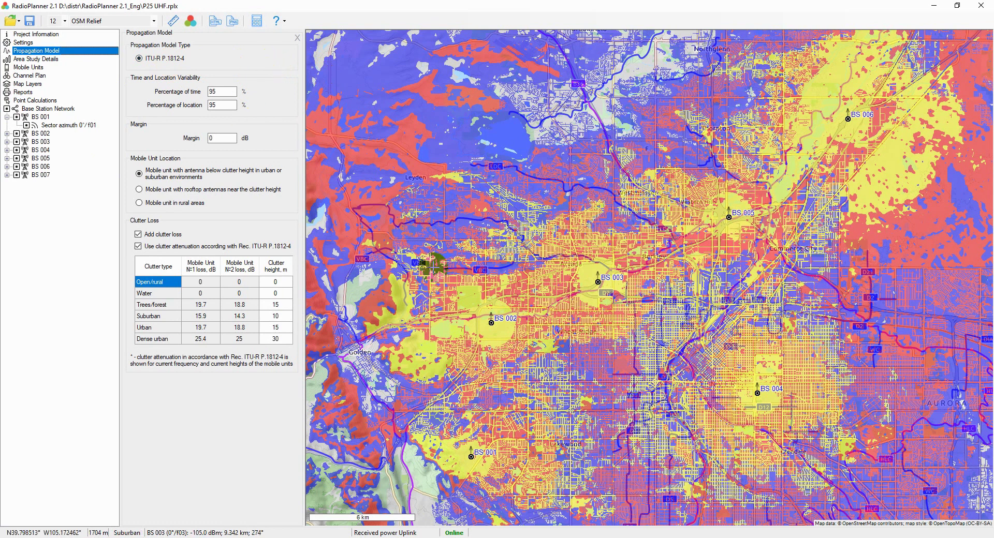
left_click_drag(543, 297, 551, 266)
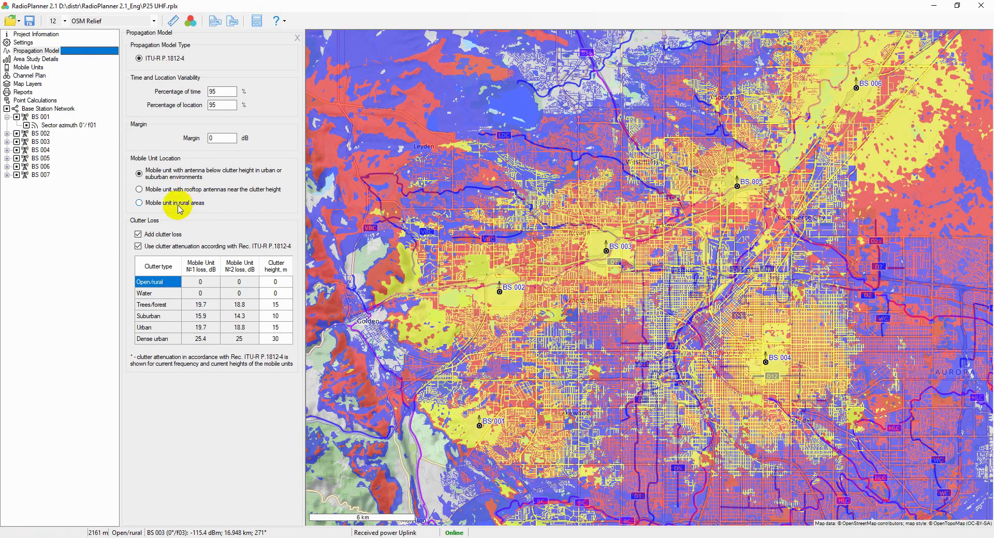
left_click(24, 84)
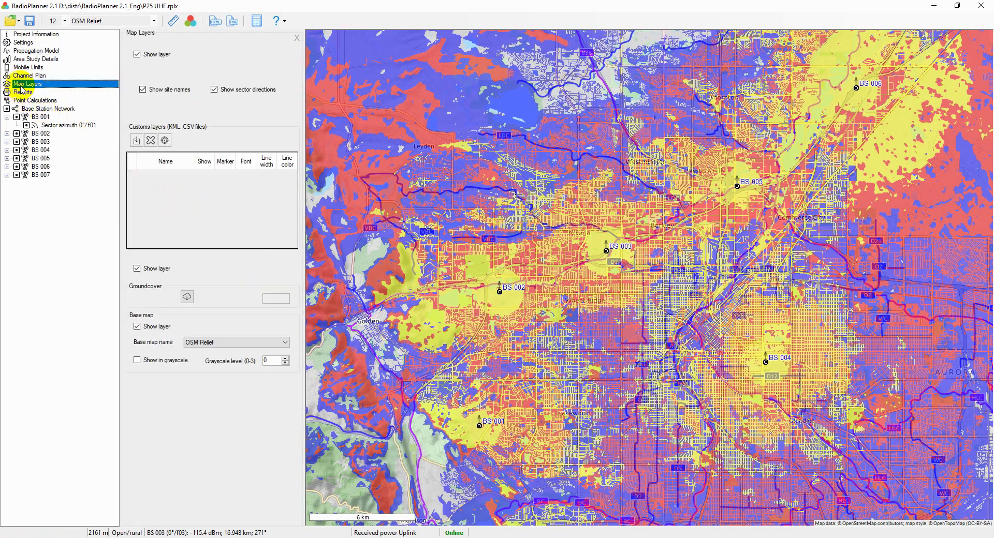
left_click(153, 270)
left_click(153, 298)
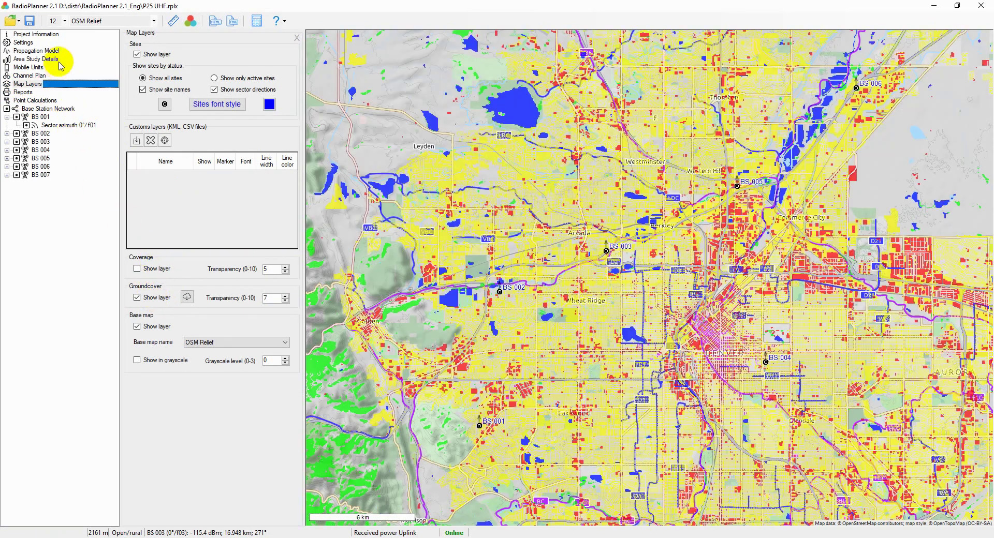
In Propagation Model, toggle ITU-R P.1812-4 clutter attenuation and added clutter loss off and on
left_click(44, 50)
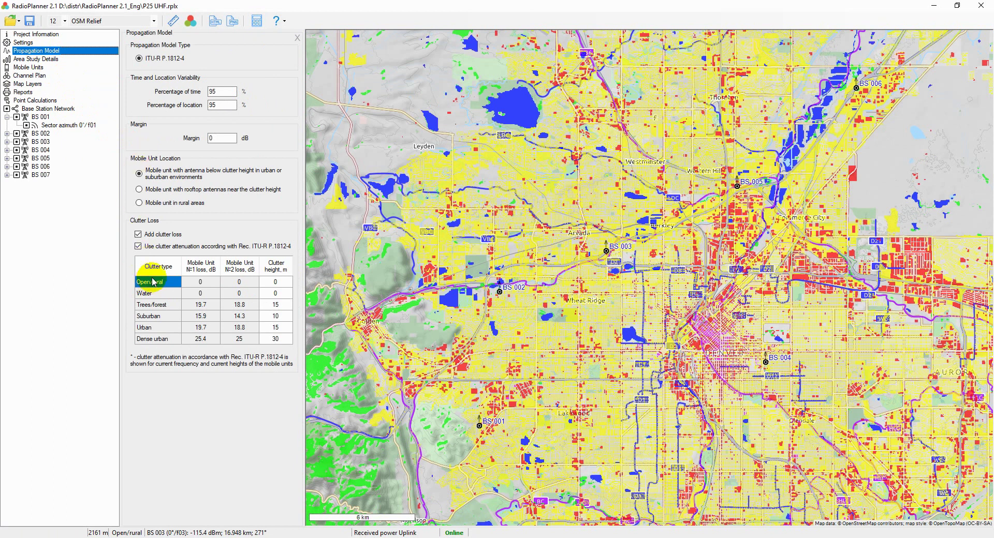
left_click(159, 247)
left_click(159, 248)
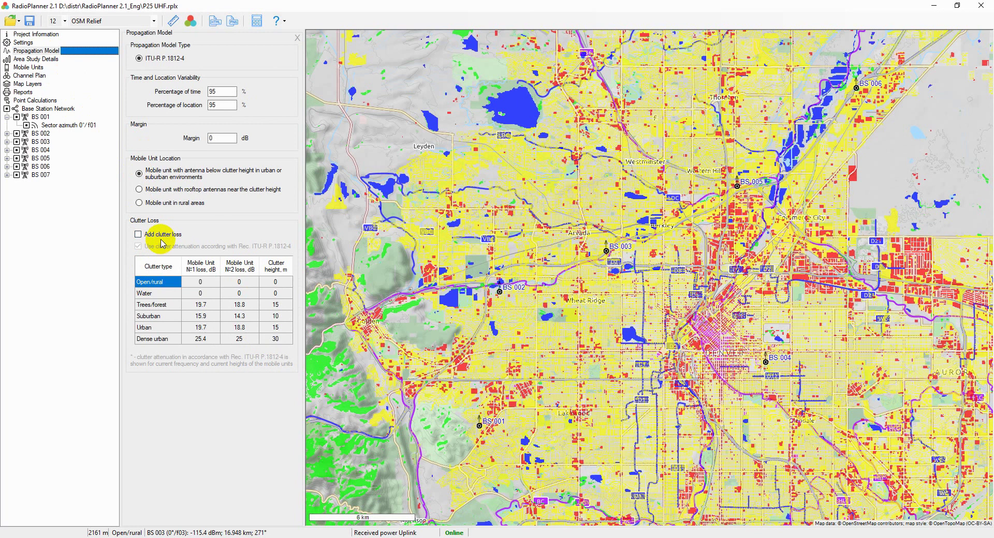
left_click(161, 238)
left_click(161, 237)
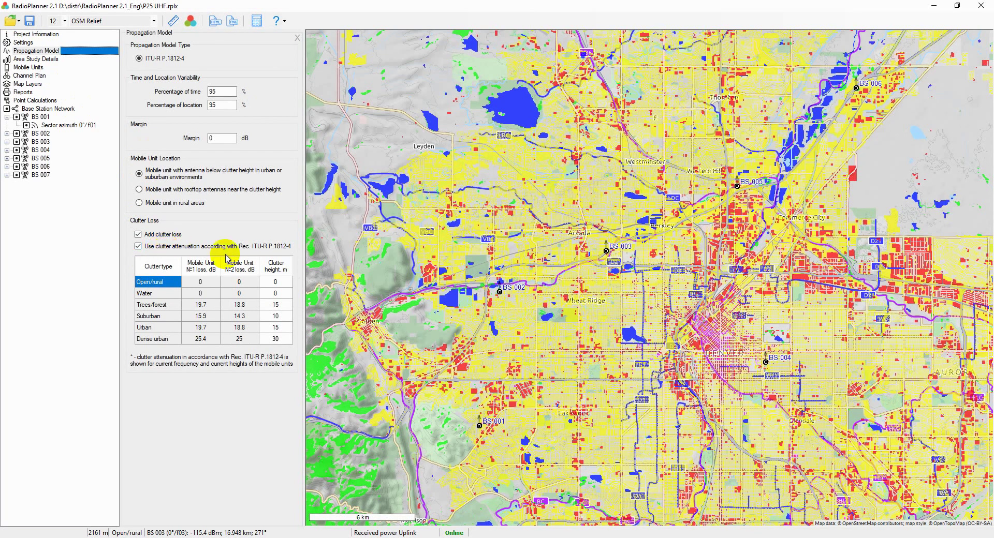
Set Mobile Unit 2 Trees/forest loss to 10 manually, then re-enable ITU-R P.1812-4 clutter attenuation
left_click(202, 247)
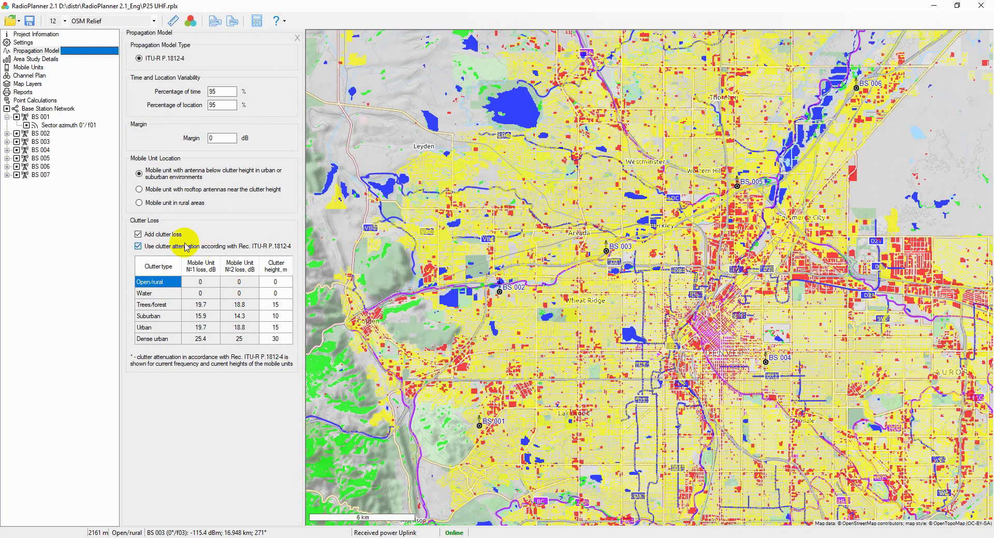
left_click(275, 293)
left_click(282, 304)
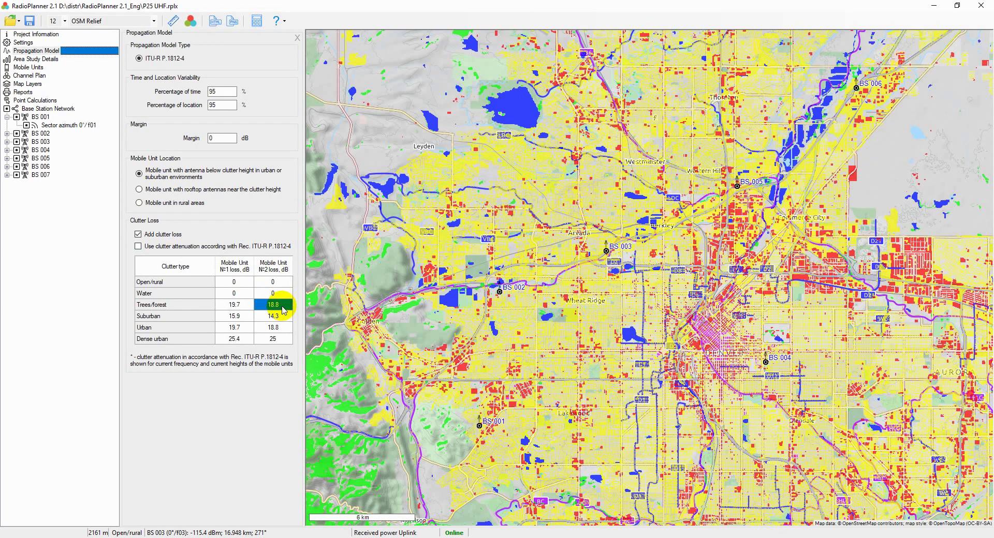
left_click(283, 305)
type("10")
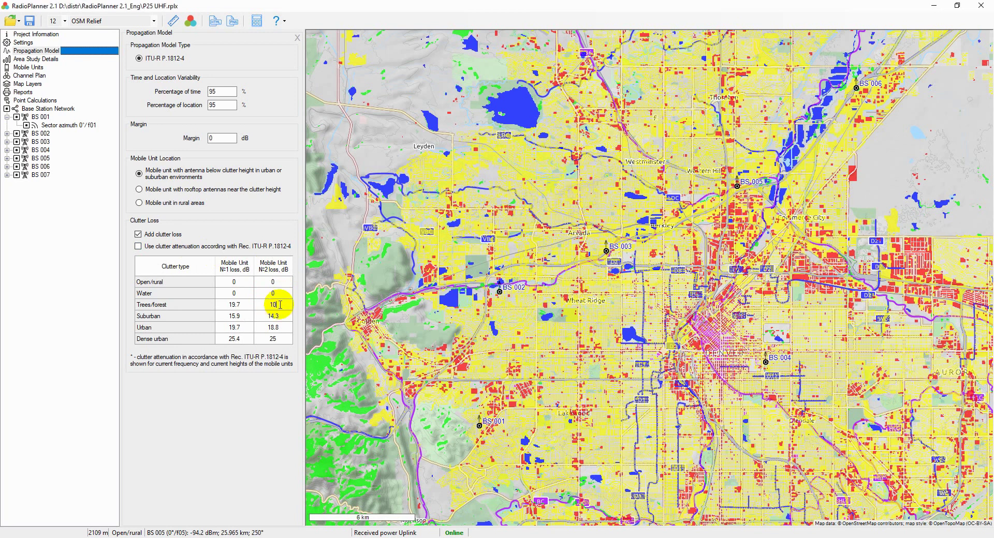
left_click(165, 249)
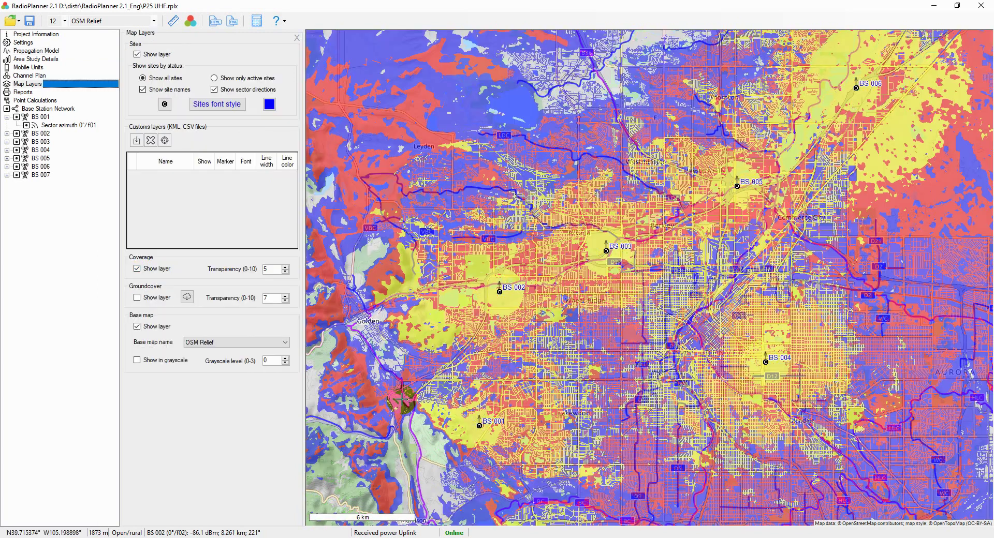
Show the Base Station Network settings: 465 MHz frequency and 45 km study radius
left_click(38, 68)
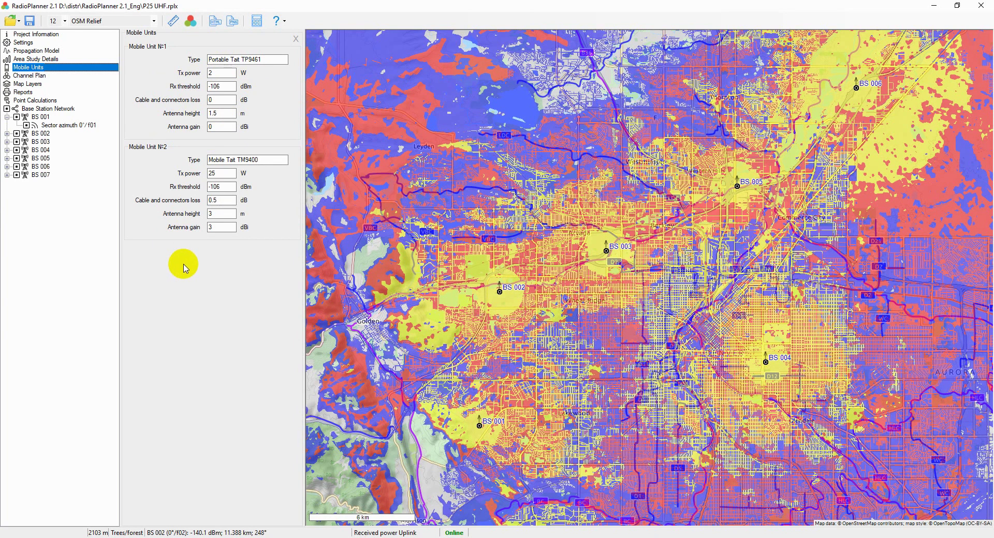
left_click(409, 453)
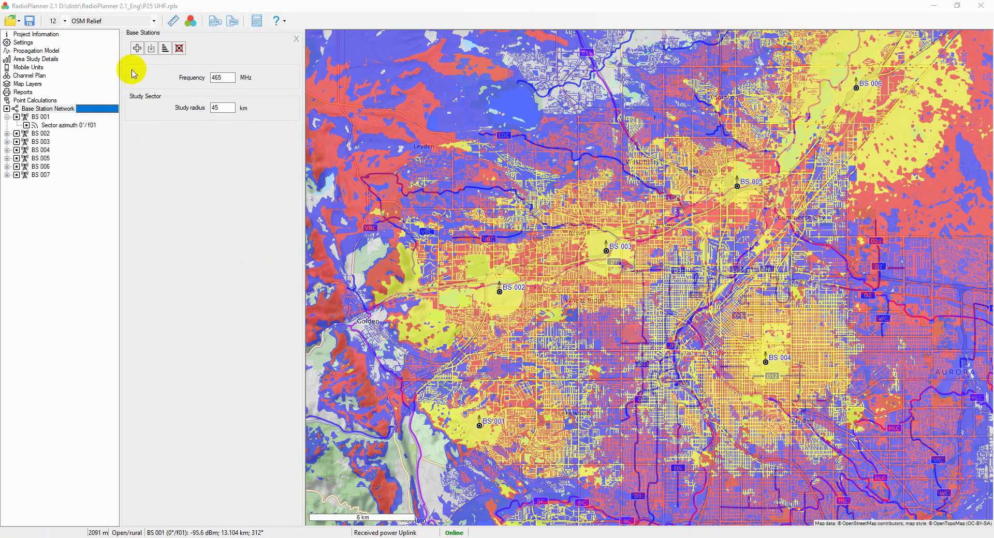
Cancel adding a templated base station and view BS 001's details (957 m elevation)
left_click(137, 49)
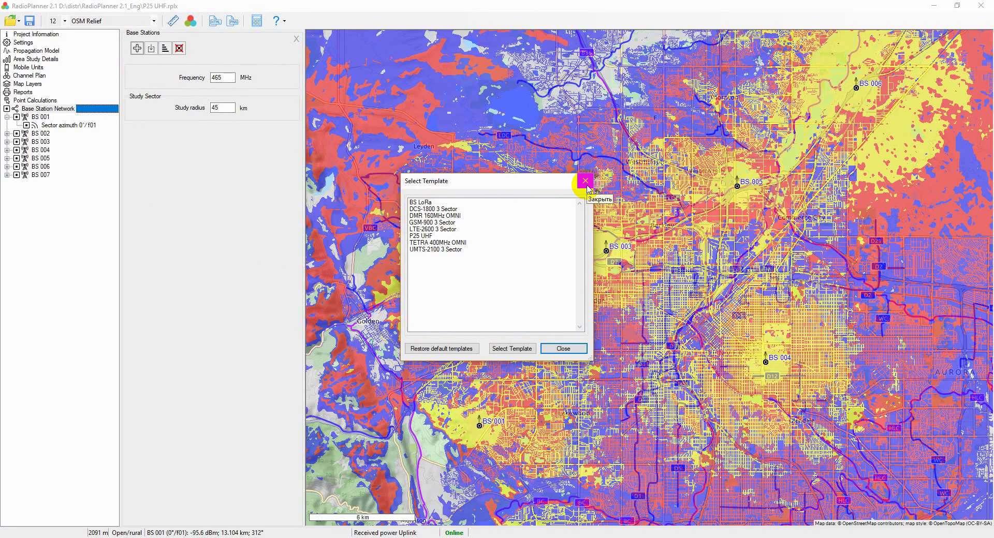
left_click(585, 181)
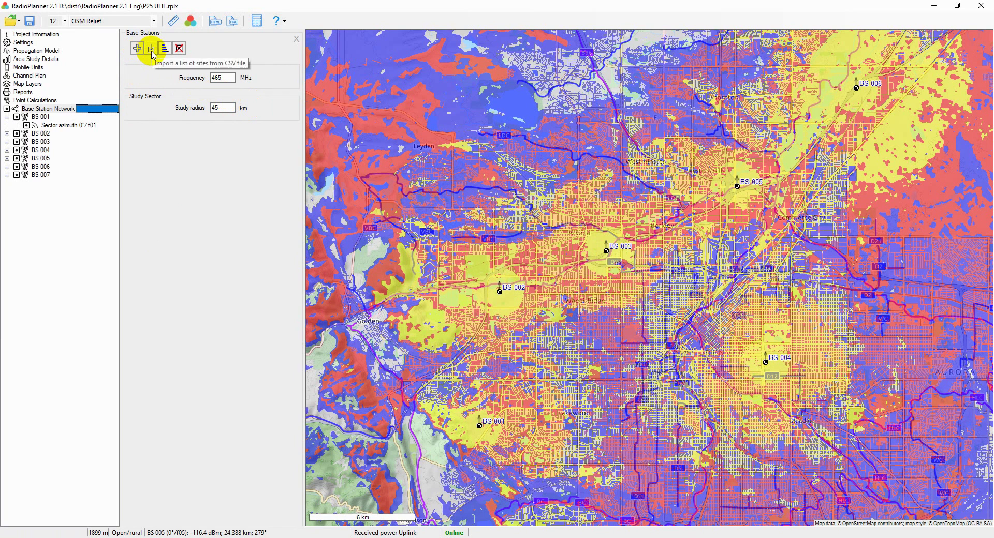
left_click(41, 117)
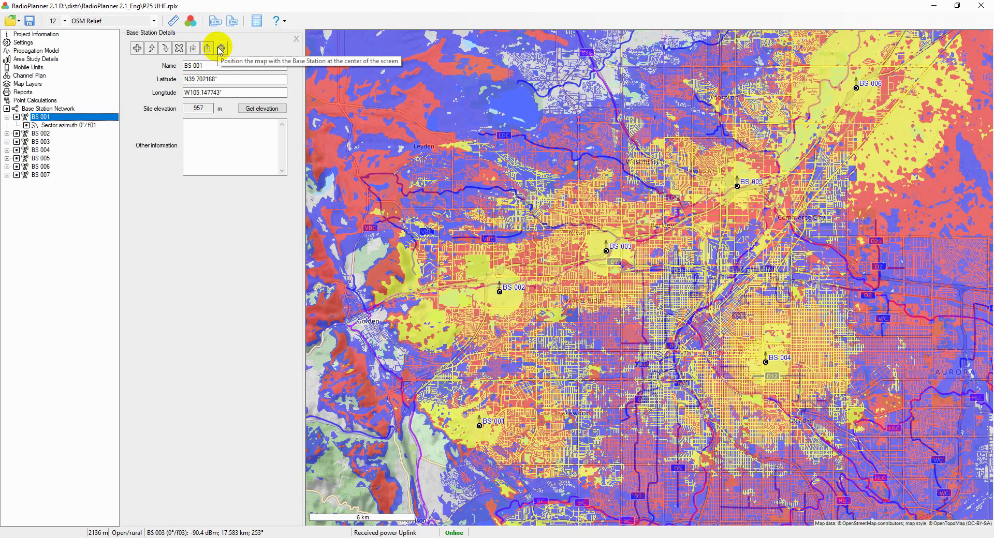
left_click(57, 124)
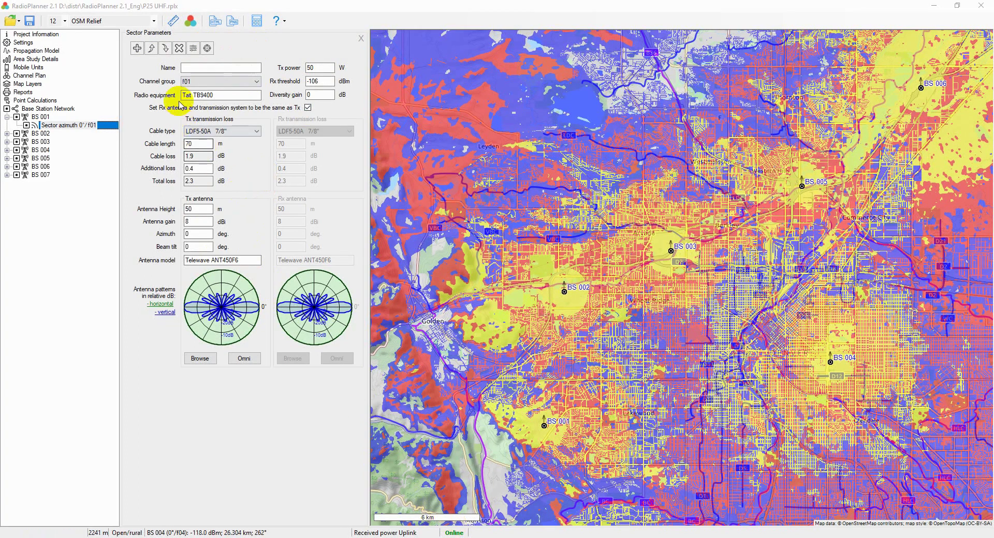
left_click(193, 48)
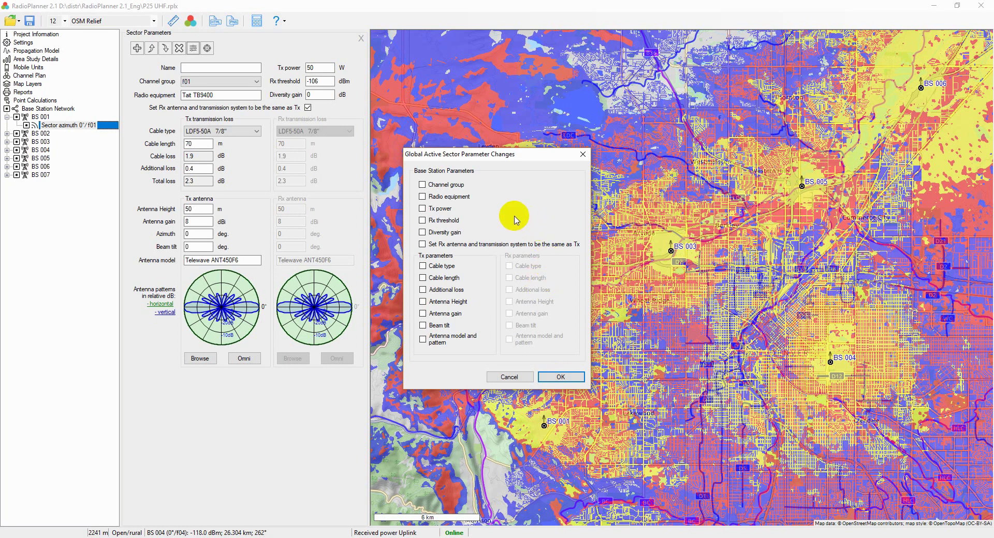
left_click(509, 377)
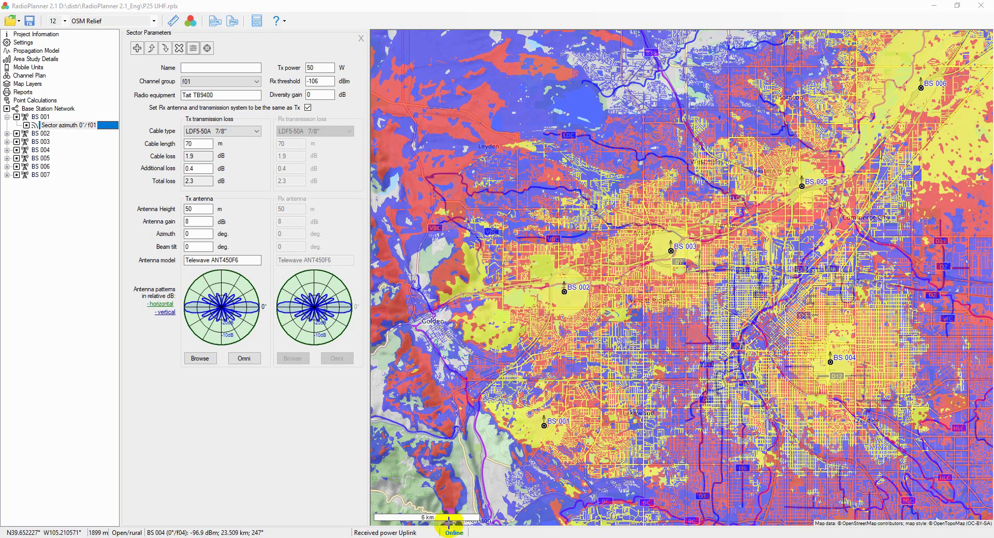
right_click(537, 384)
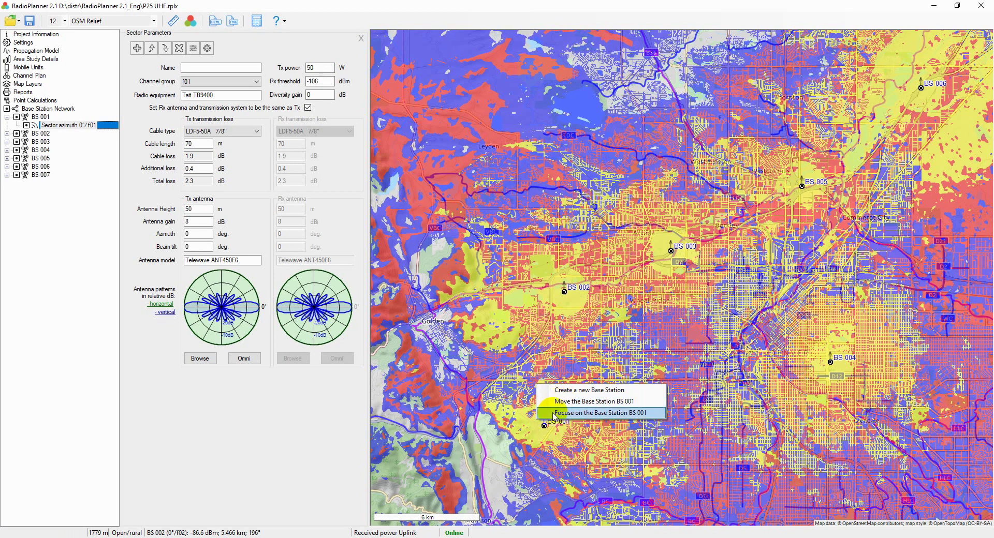
left_click(553, 412)
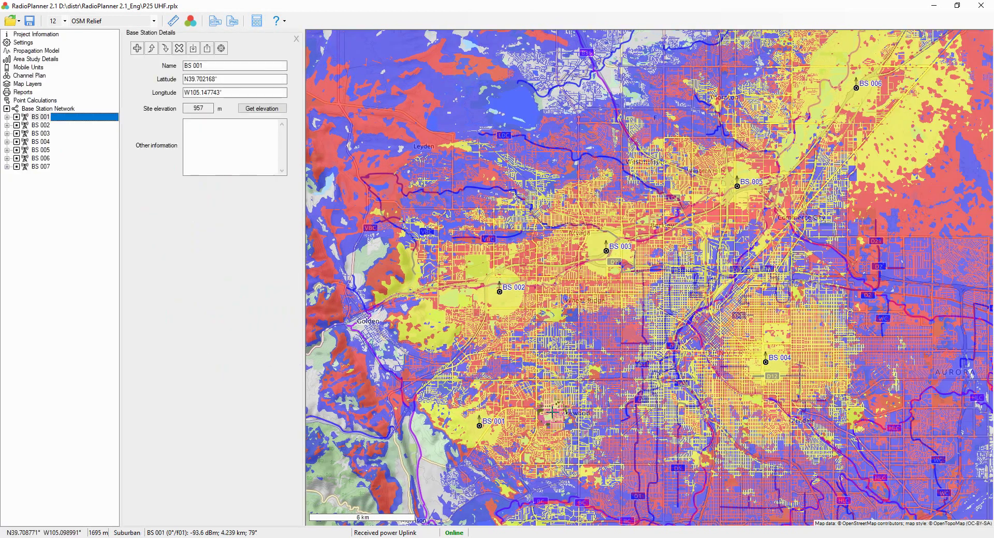
Review the project report and its Excel/PDF/Word export options, scrolling through it
left_click(23, 91)
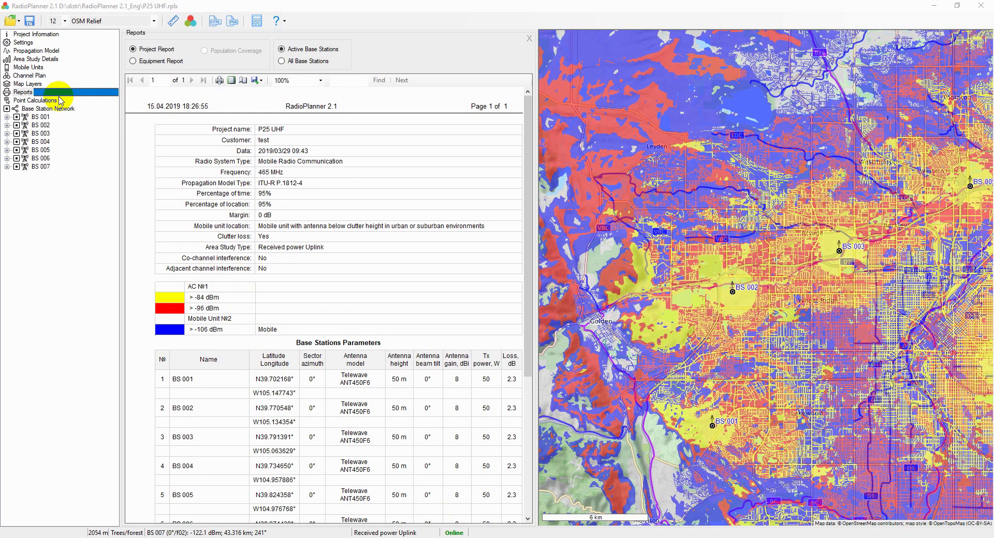
left_click(22, 92)
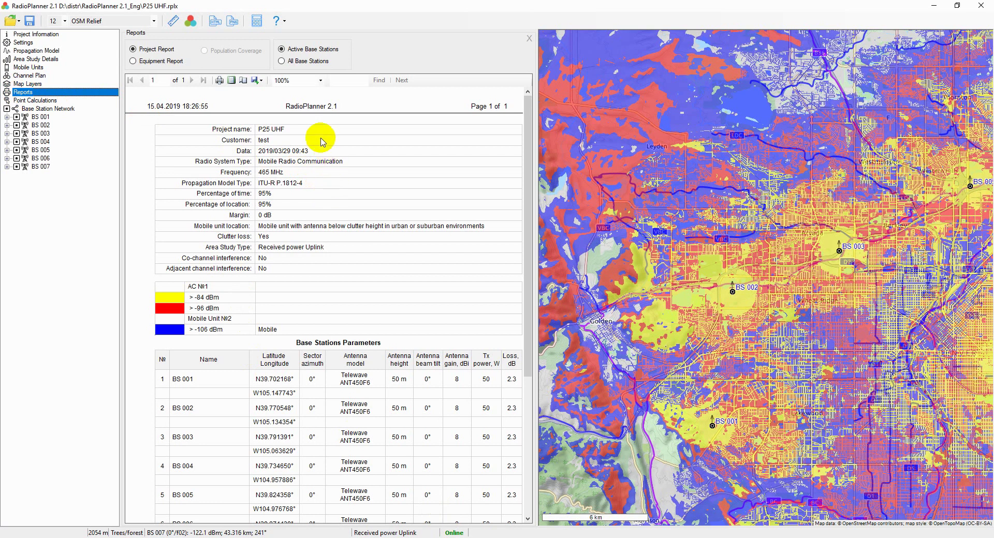
left_click(260, 81)
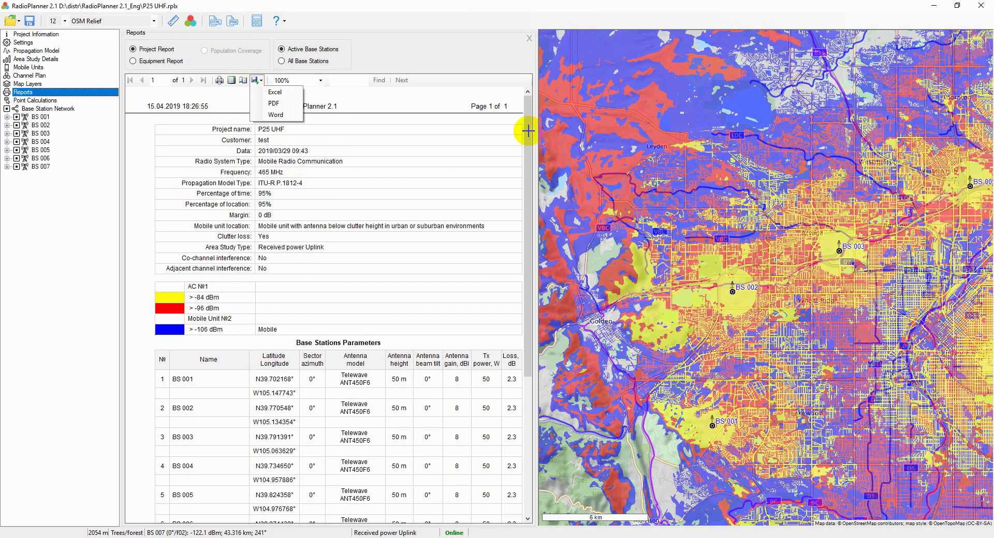
left_click_drag(523, 139, 513, 109)
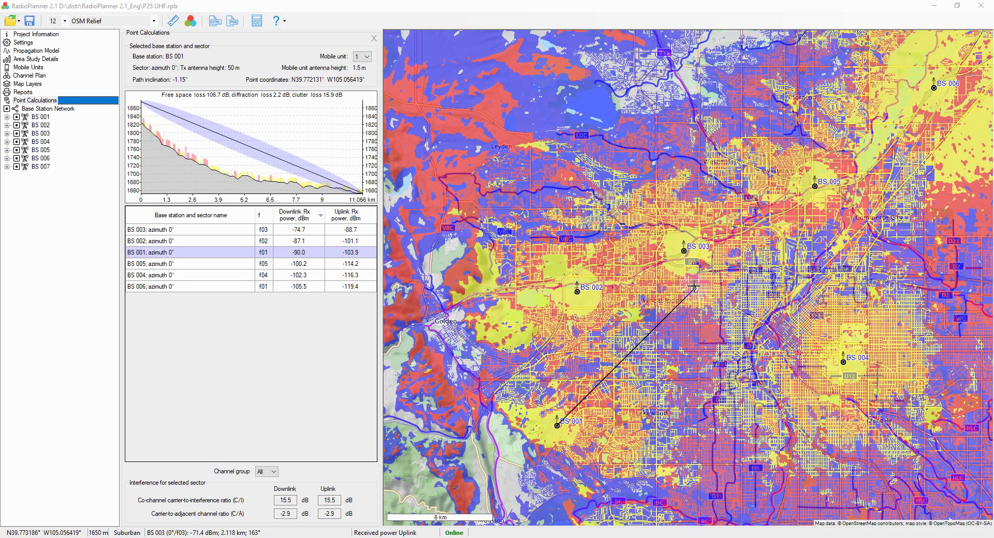
Calculate received power at points east of BS 001, then show the Channel Plan
left_click(707, 302)
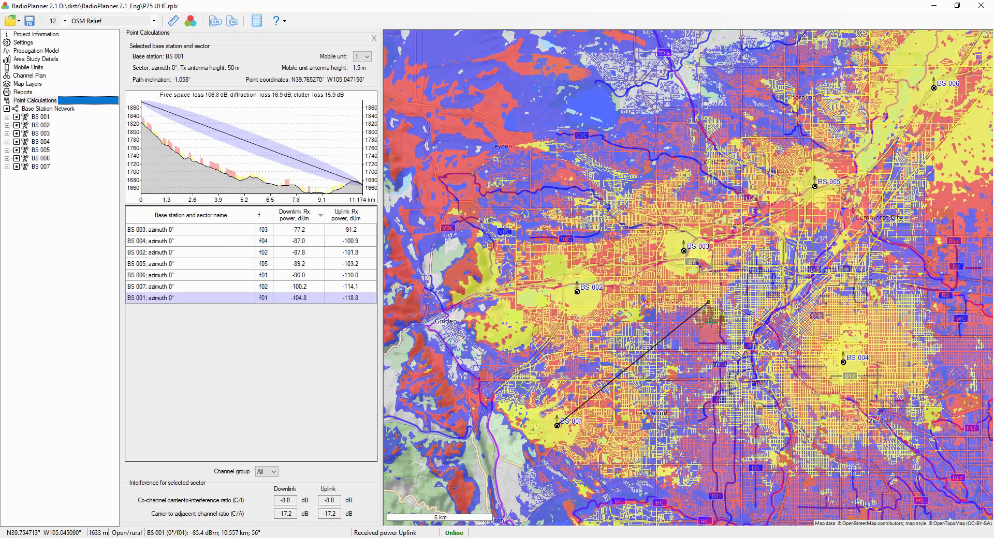
left_click(710, 320)
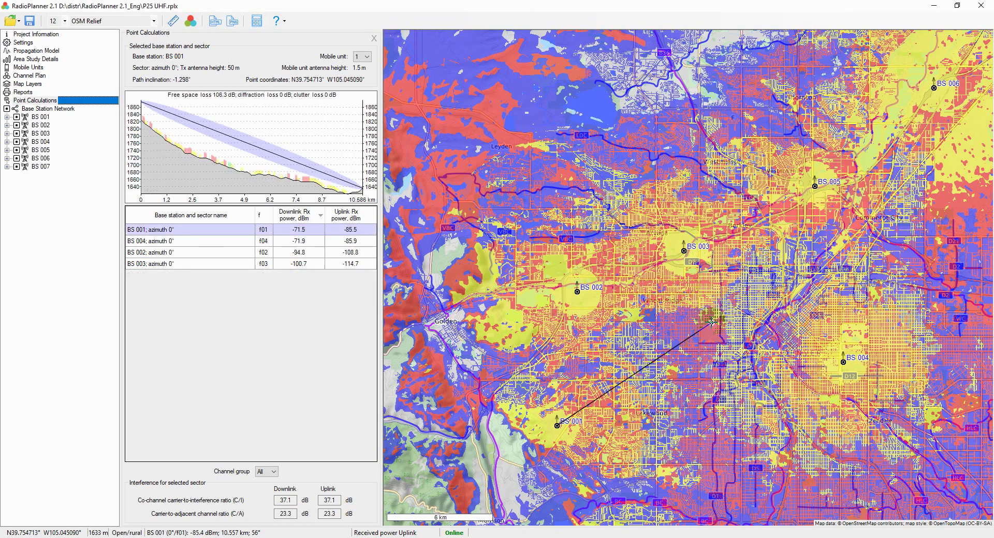
left_click(749, 302)
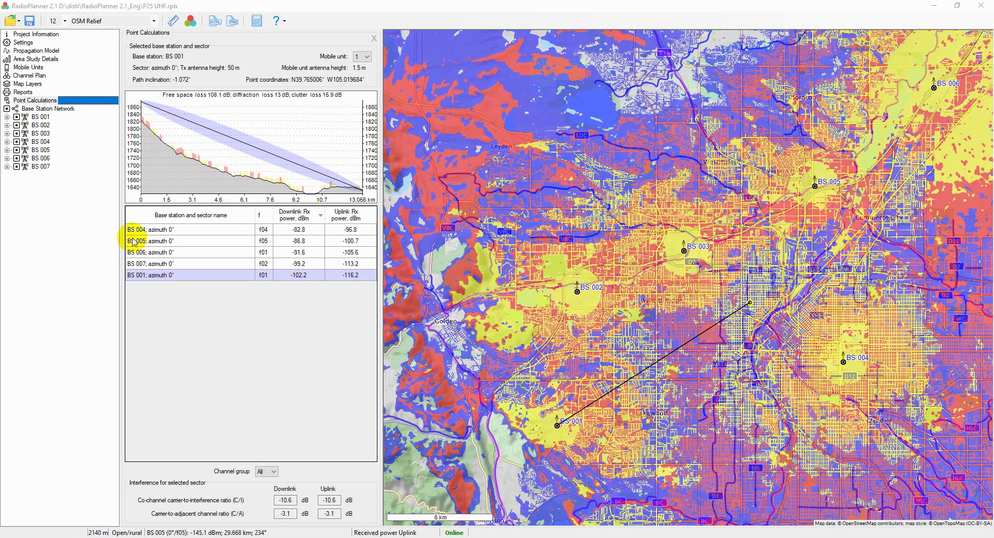
left_click(29, 76)
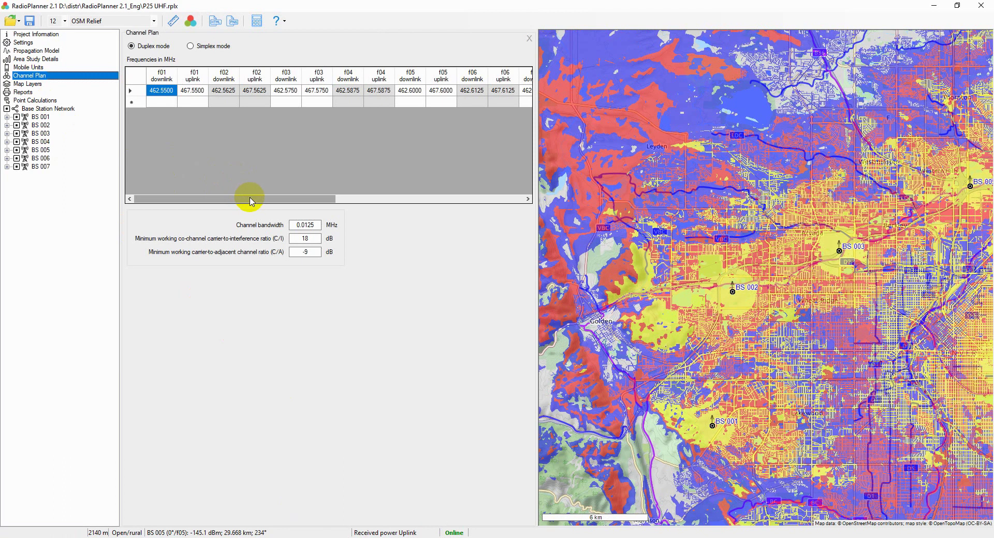
Scroll the Channel Plan grid sideways, then close it with Esc
left_click_drag(248, 199, 219, 202)
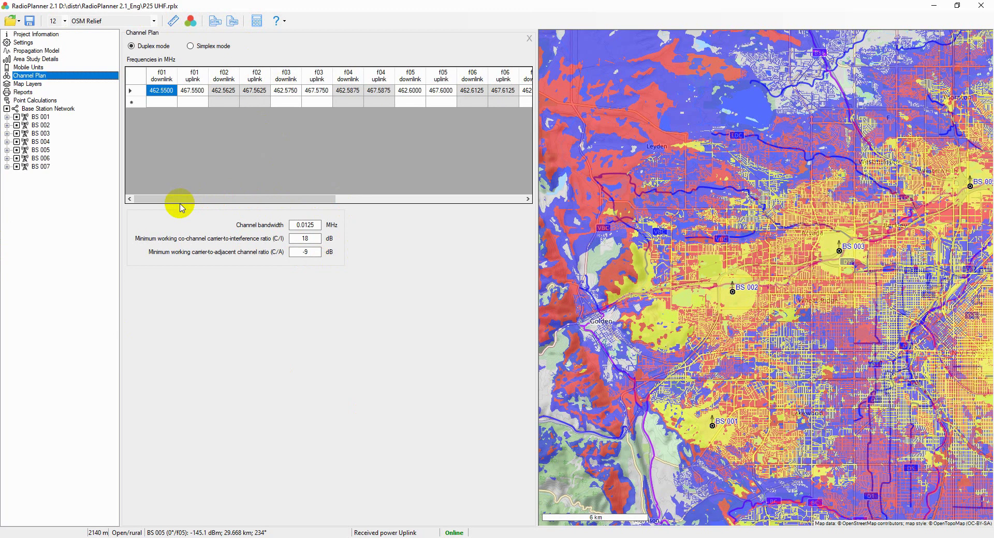
key("Escape")
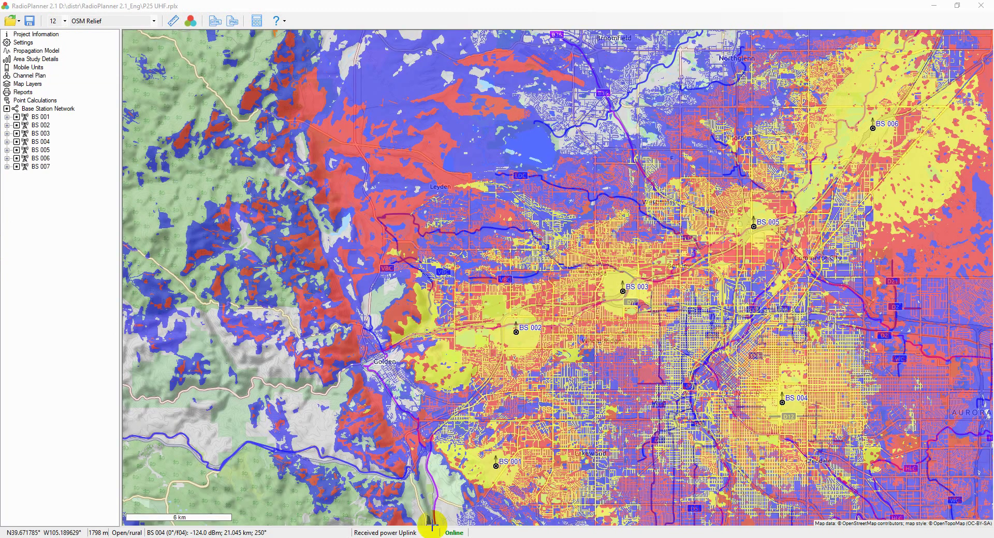
left_click(174, 22)
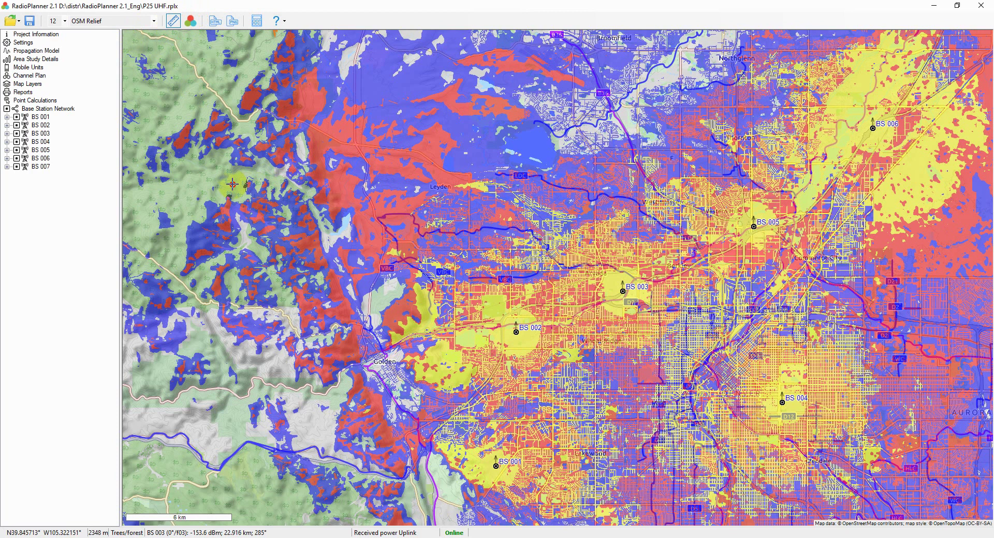
mouse_move(232, 184)
left_mouse_down()
mouse_move(691, 217)
mouse_move(717, 156)
mouse_move(703, 96)
mouse_move(692, 93)
mouse_move(683, 162)
mouse_move(323, 254)
left_mouse_up()
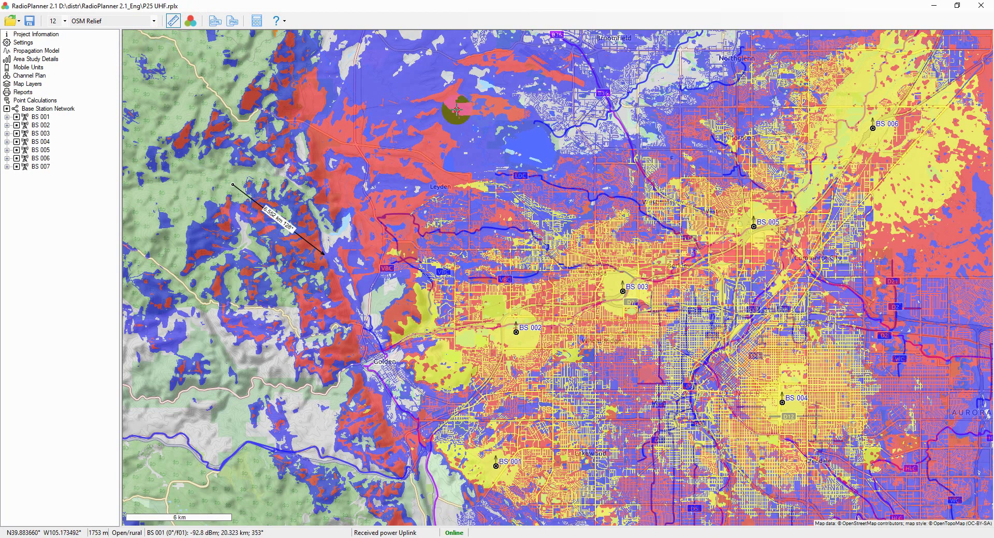
left_click_drag(457, 109, 447, 60)
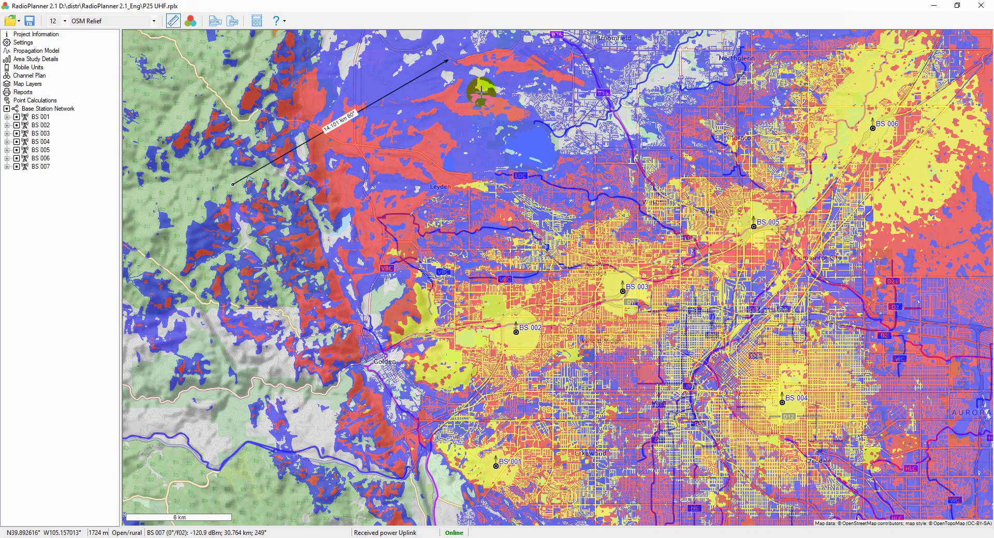
left_click(518, 101)
key("Escape")
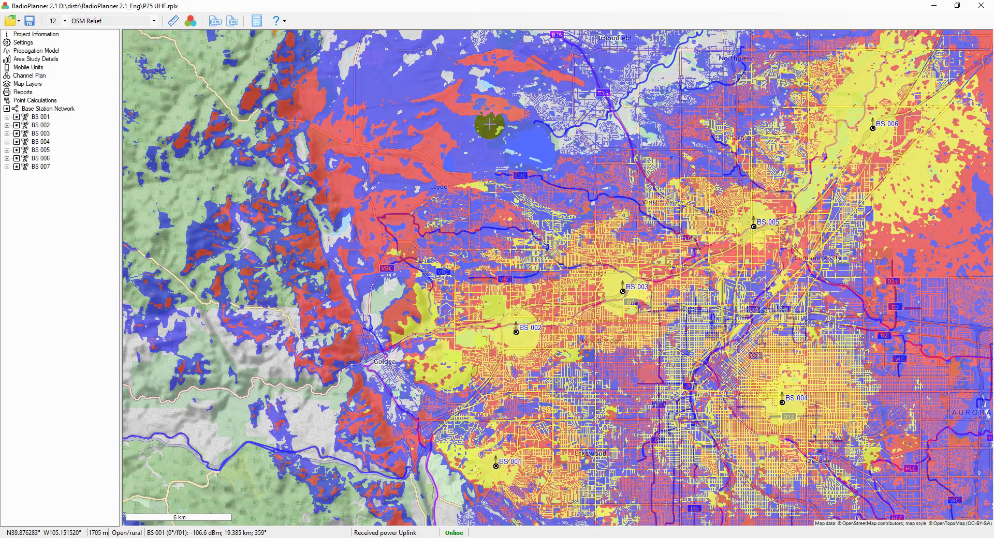
Switch the receiver sensitivity calculator to the OFCOM MMN man-made noise model
left_click(258, 25)
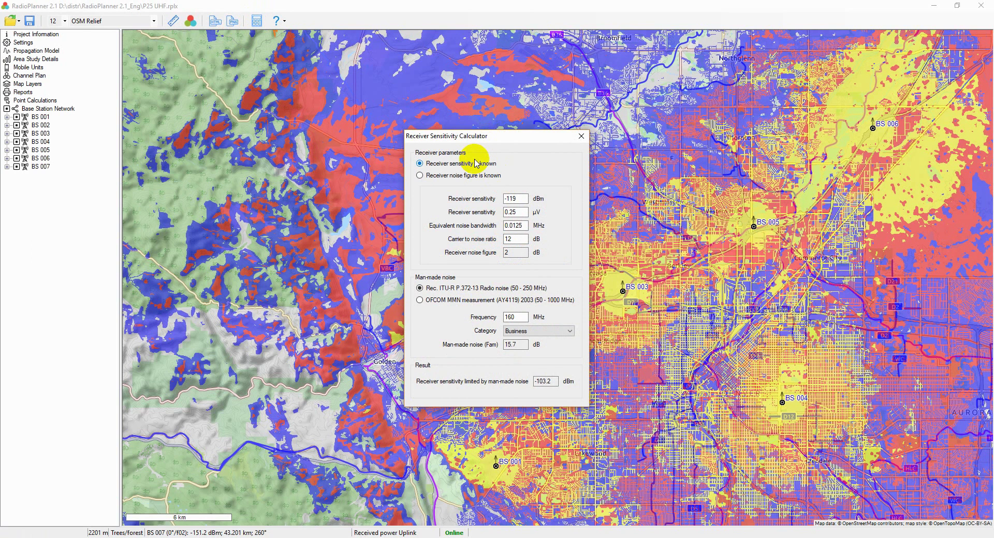
left_click(485, 303)
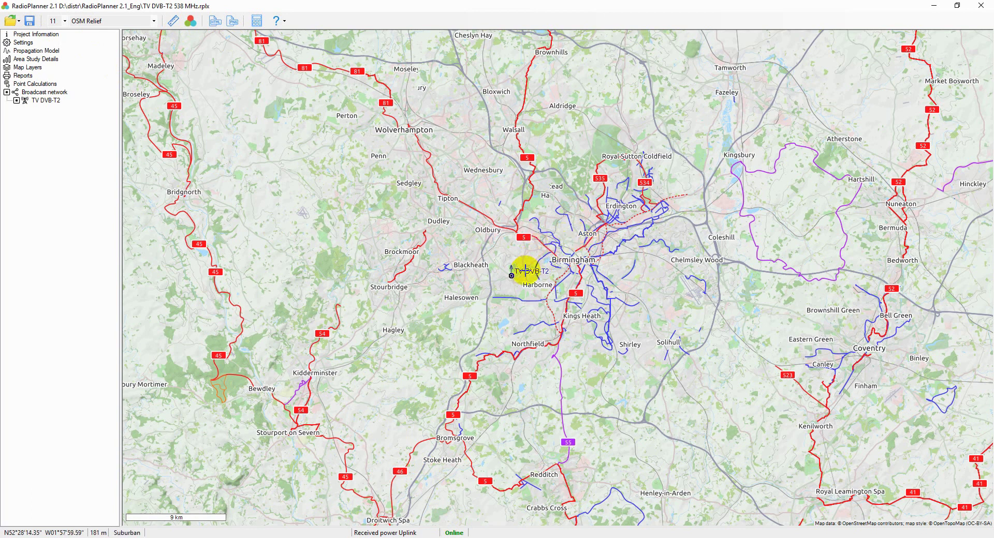
Calculate the Birmingham transmitter's DVB-T2 coverage and view the Population Coverage report
left_click(184, 21)
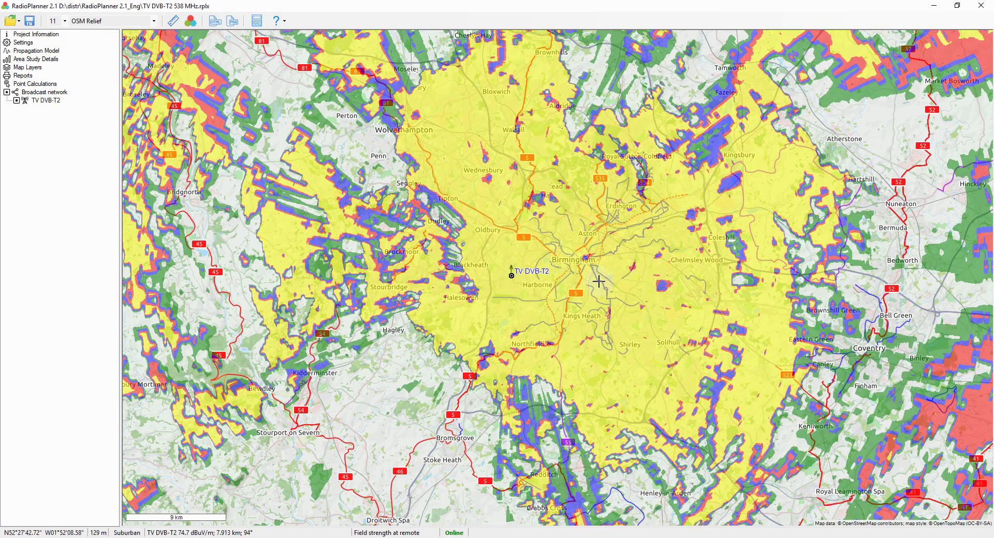
left_click_drag(530, 267, 520, 307)
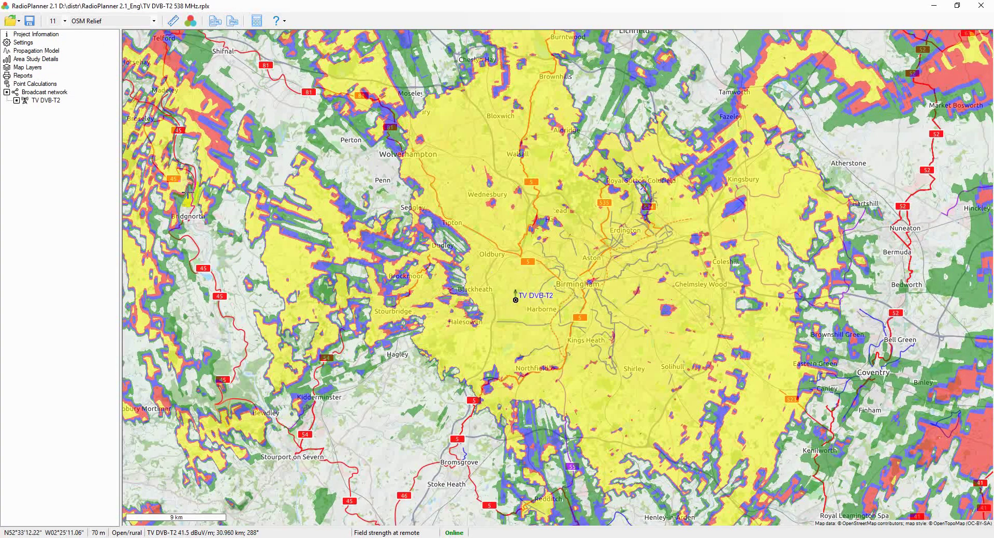
left_click(44, 101)
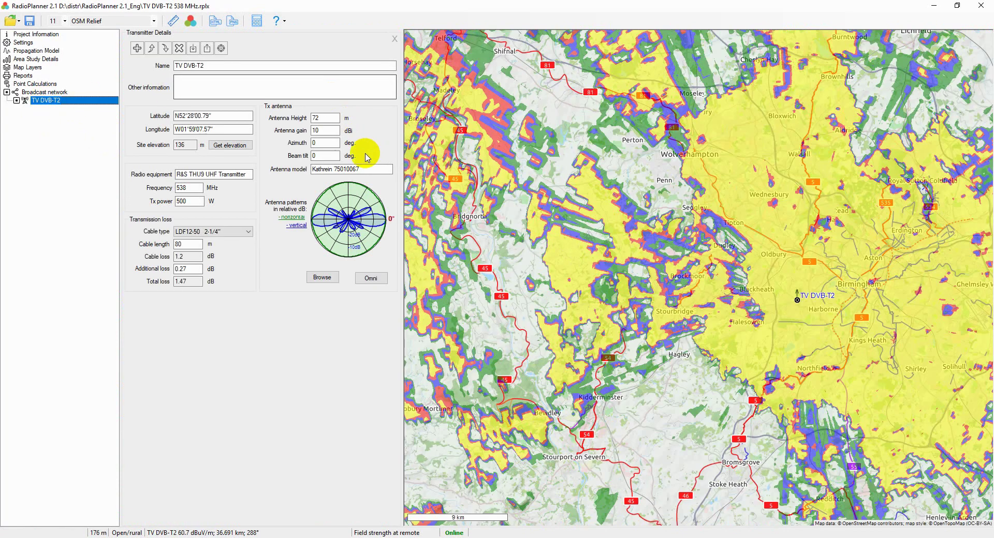
left_click(44, 91)
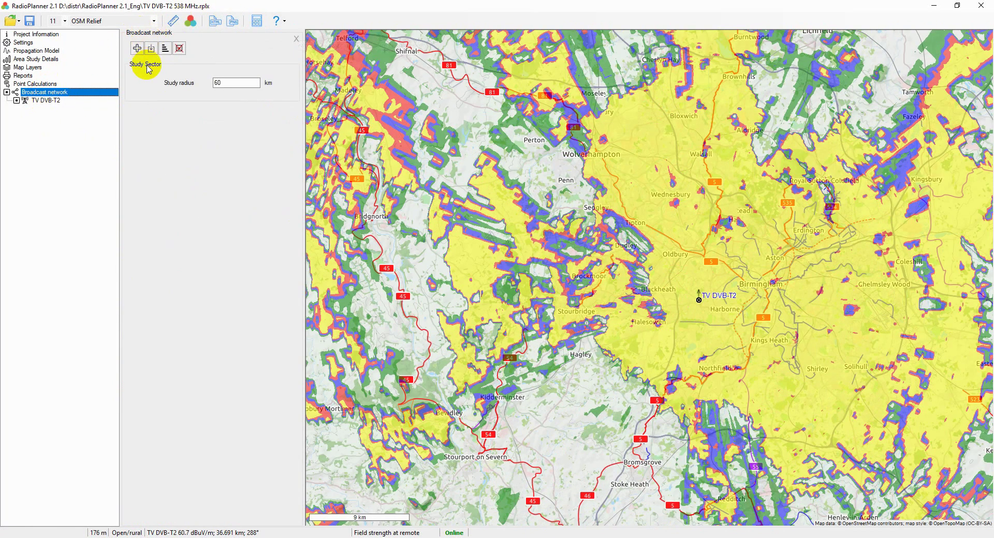
left_click(20, 76)
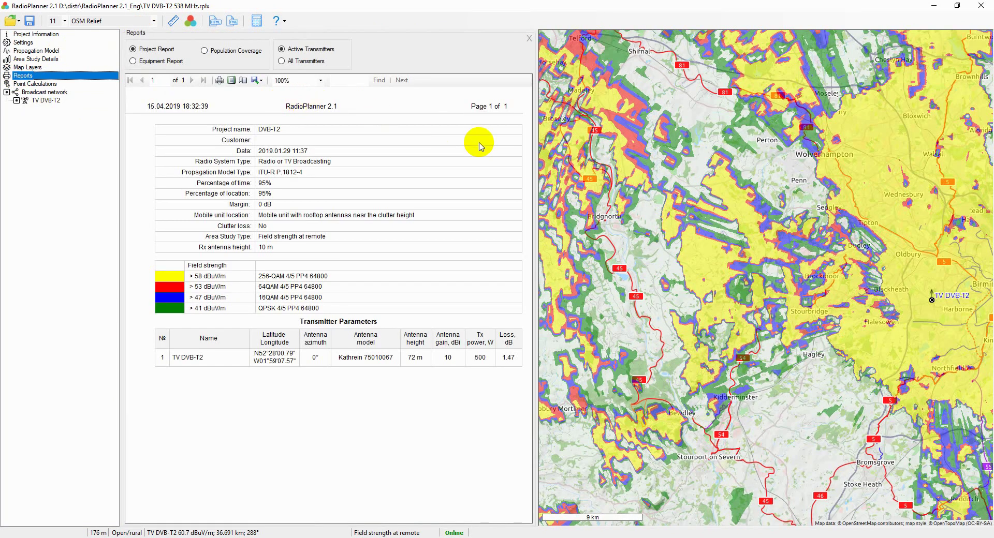
left_click(205, 51)
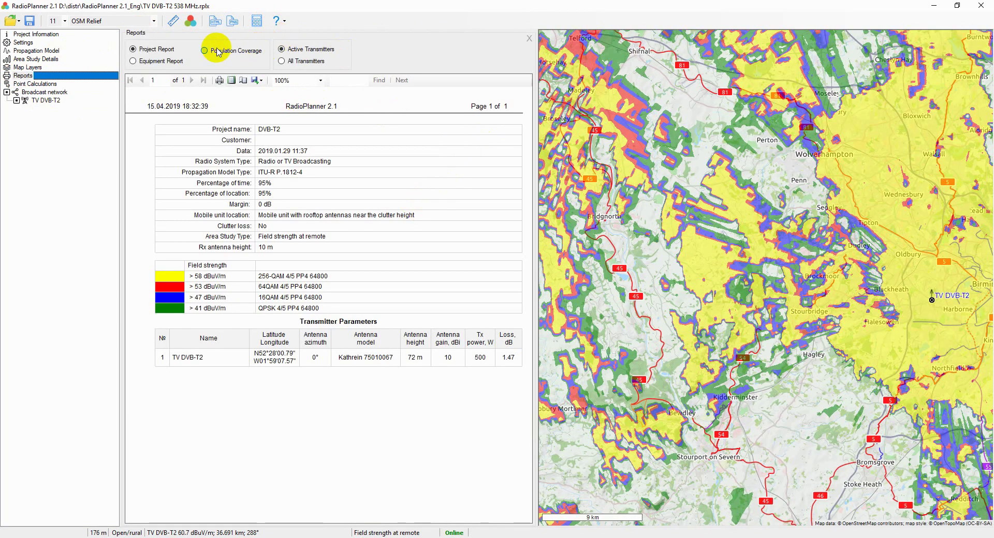